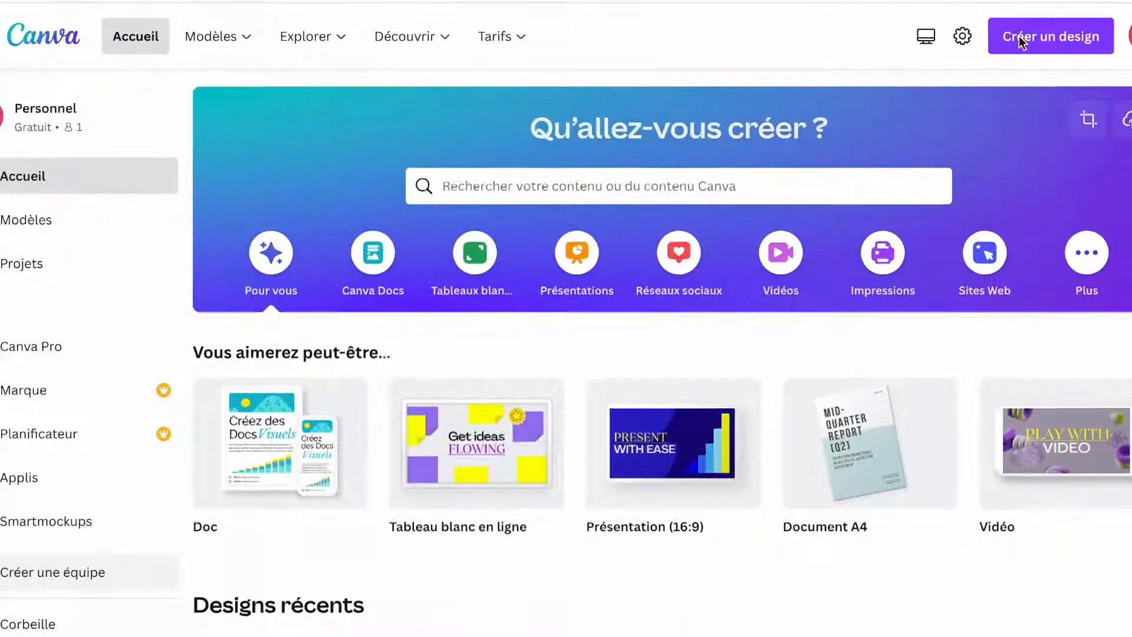
# Step: Create a blank 'Podcast vidéo' design from a 'video podca' search and browse its templates
pyautogui.click(1019, 39)
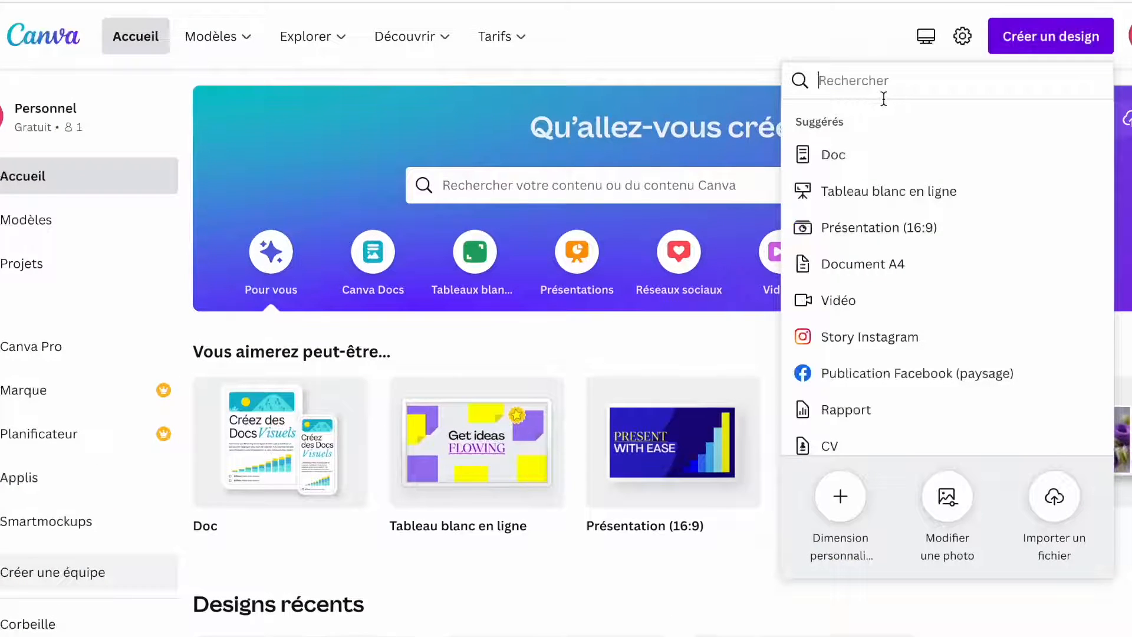
pyautogui.write('video')
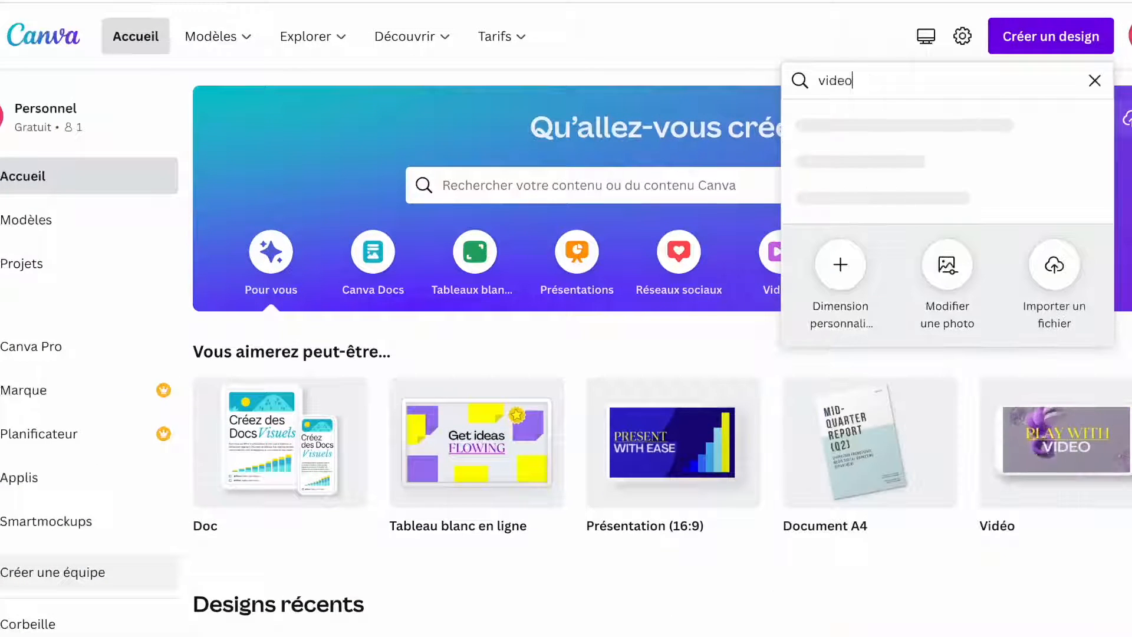
pyautogui.write(' podca')
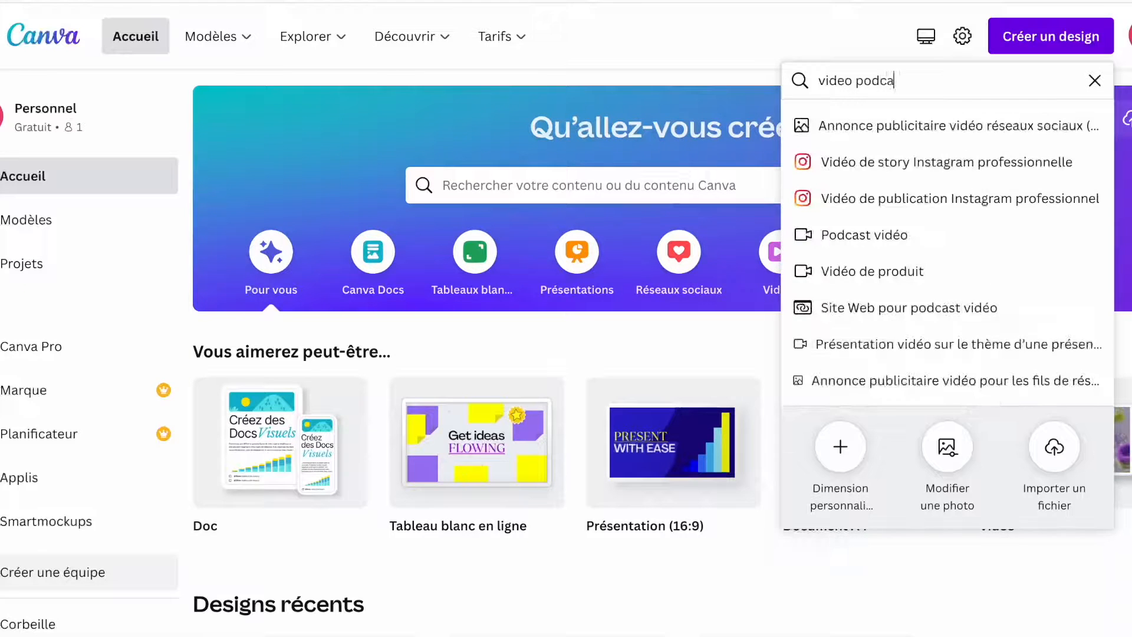
pyautogui.click(864, 235)
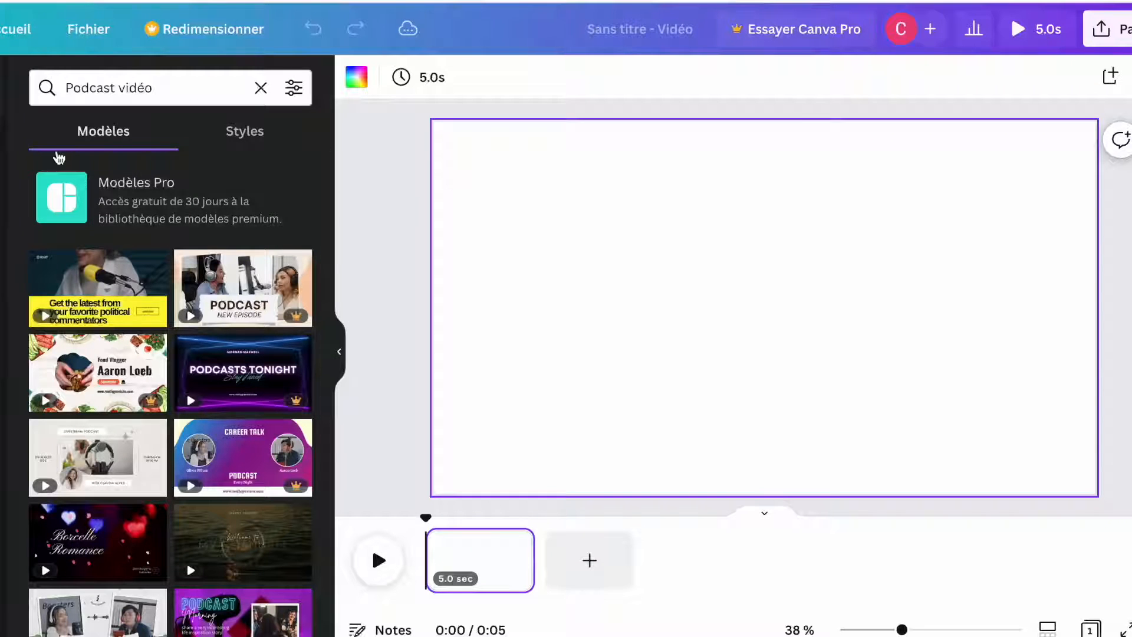
pyautogui.scroll(-1, 58, 195)
pyautogui.scroll(-2, 106, 221)
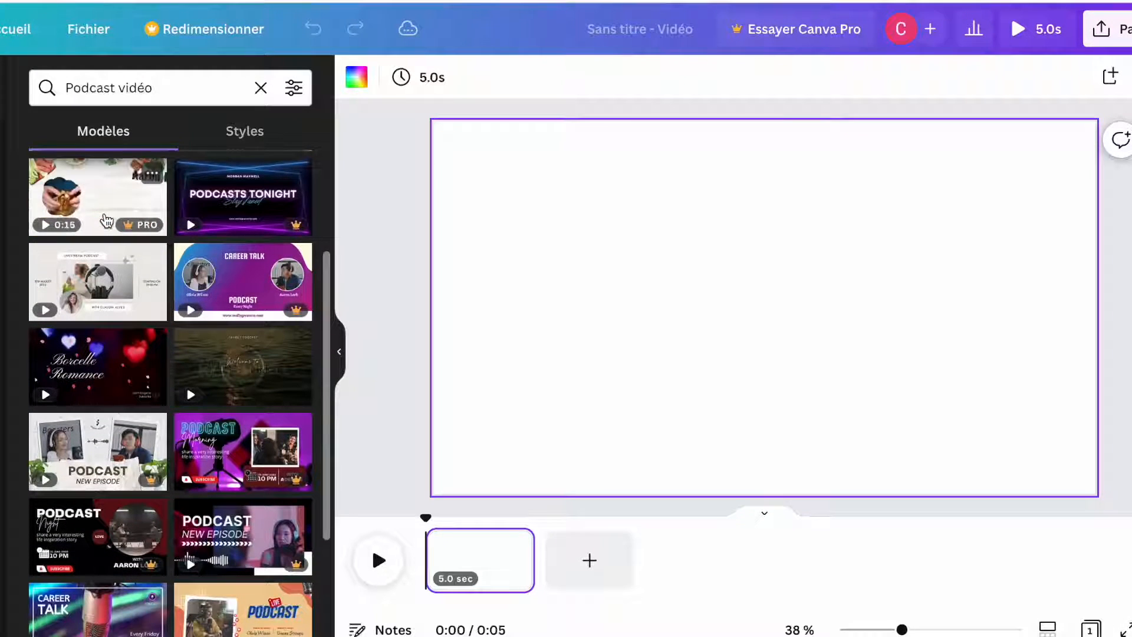
pyautogui.scroll(-6, 106, 221)
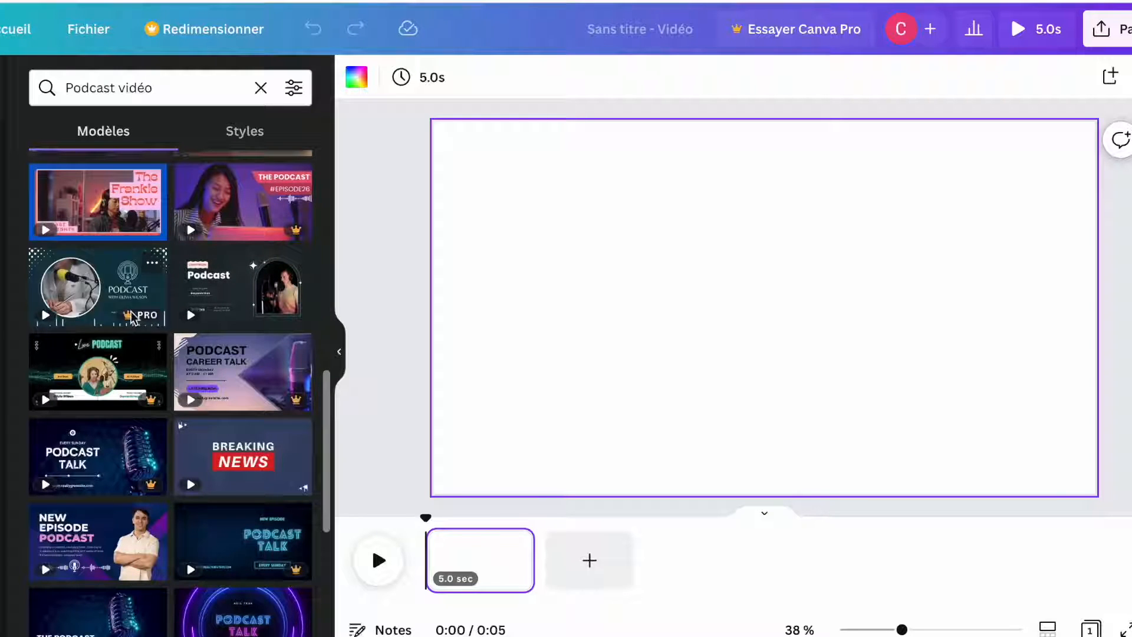
pyautogui.scroll(3, 241, 321)
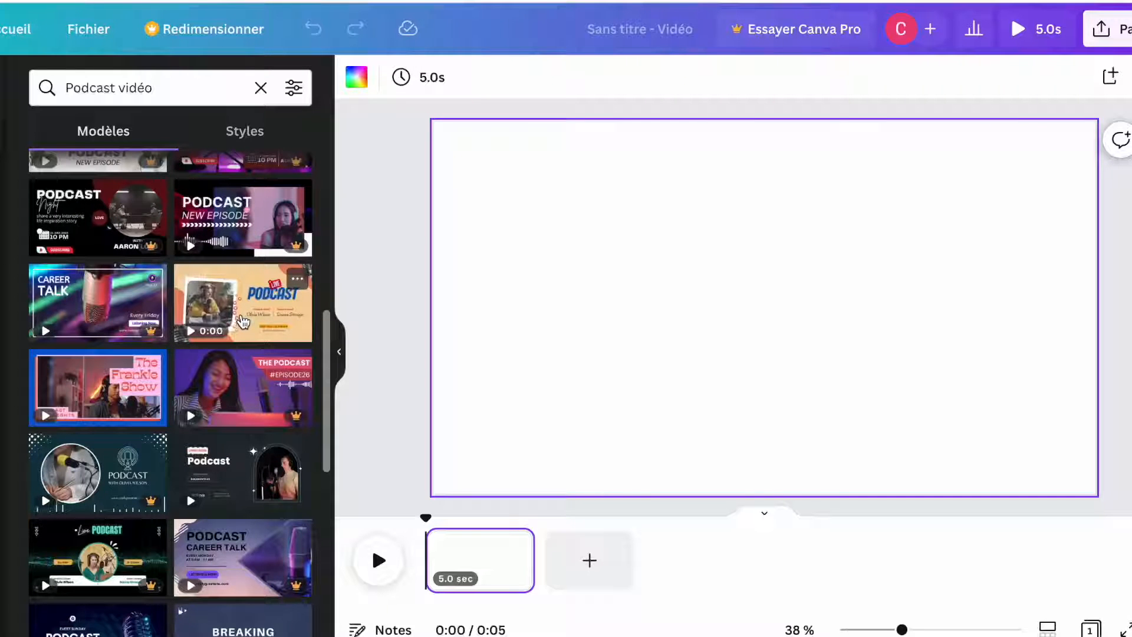
pyautogui.scroll(5, 177, 401)
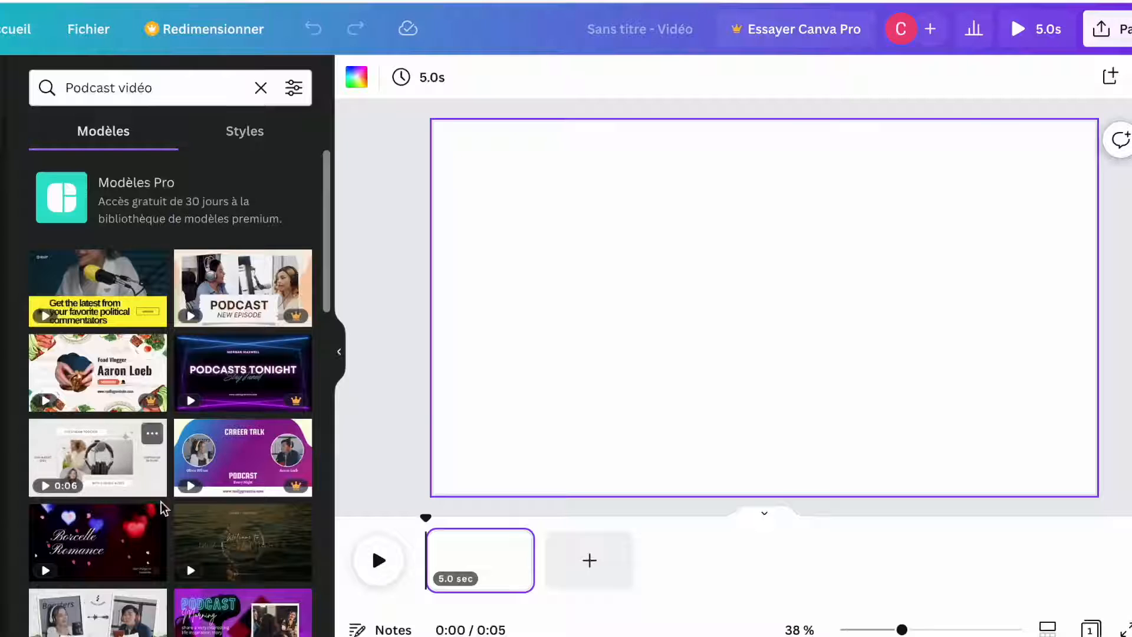
# Step: Apply the Livestream Podcast template and retitle it 'EPISODE N°1'
pyautogui.click(101, 464)
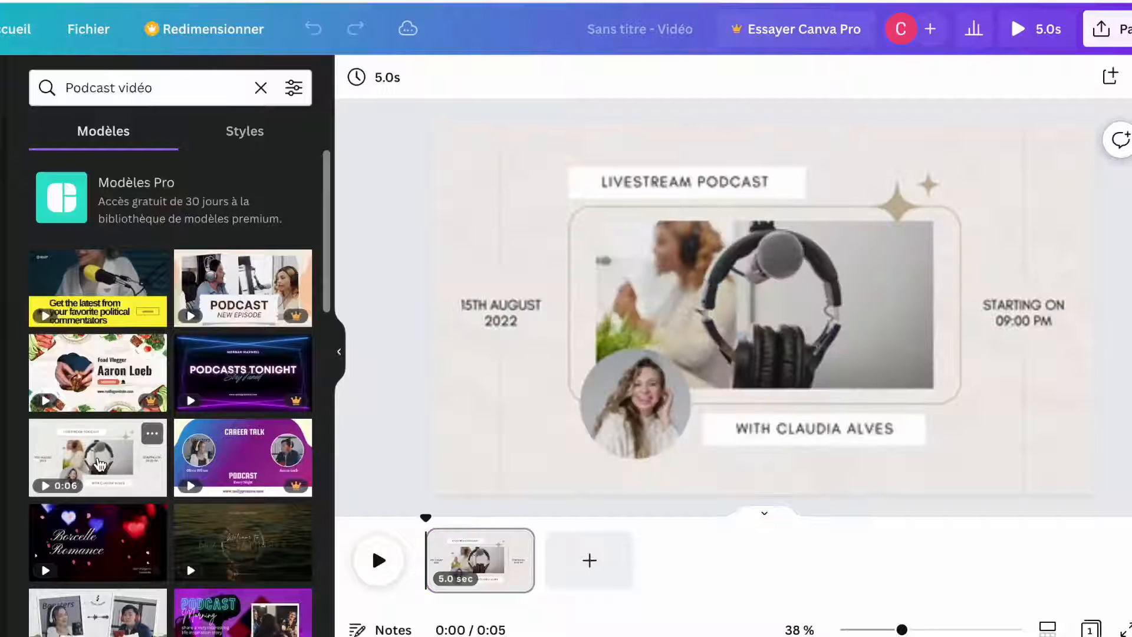
pyautogui.click(478, 300)
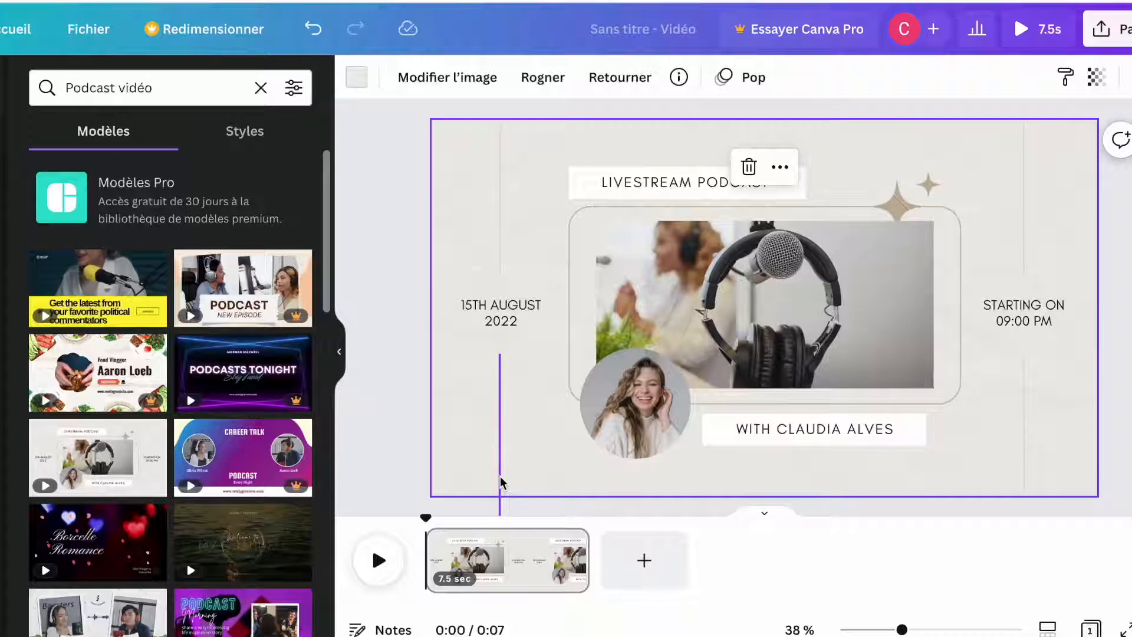
pyautogui.click(661, 186)
pyautogui.doubleClick(669, 185)
pyautogui.press('BackSpace')
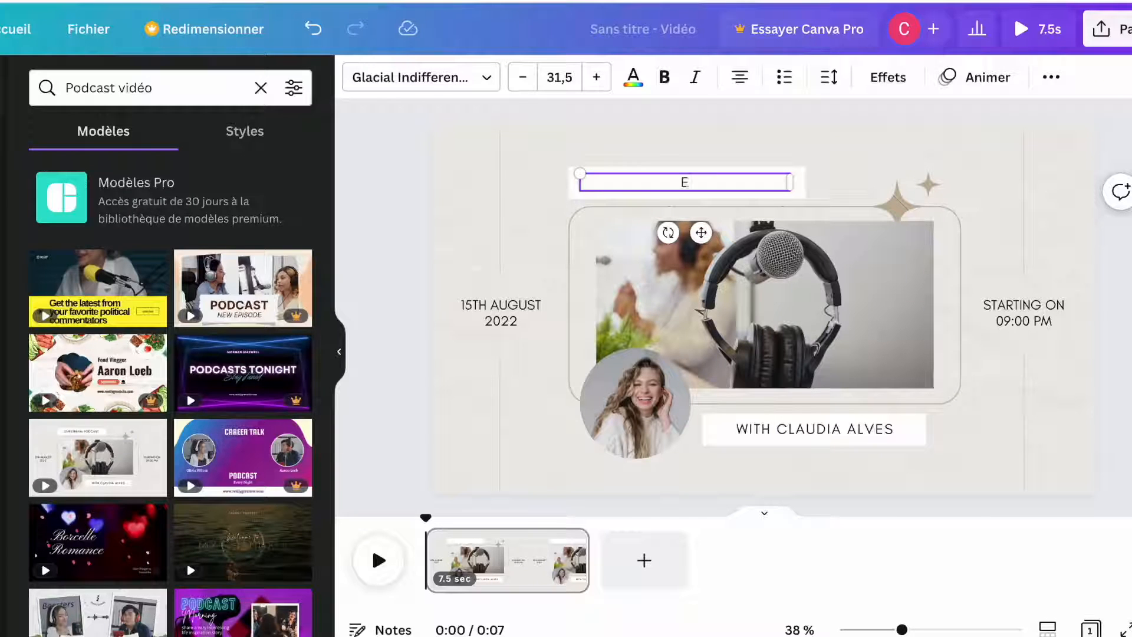
# Step: Replace the date text with 'TOUS LES JEUDI'
pyautogui.click(505, 317)
pyautogui.doubleClick(521, 322)
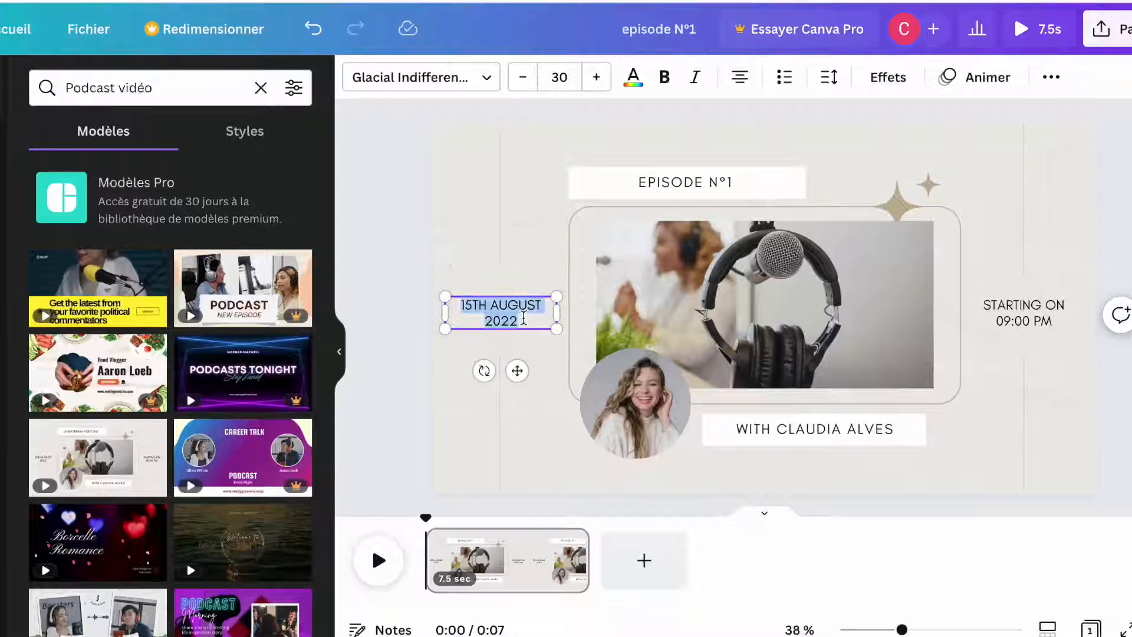
pyautogui.press('BackSpace')
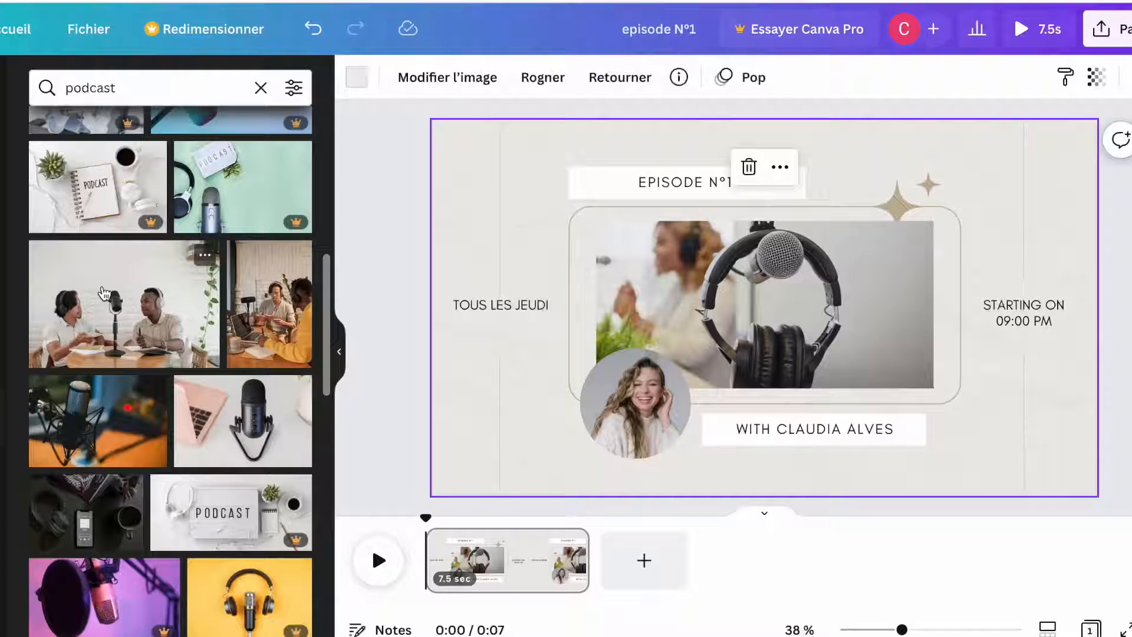
# Step: Swap the framed headphones photo for the pink laptop and microphone shot
pyautogui.scroll(-4, 88, 421)
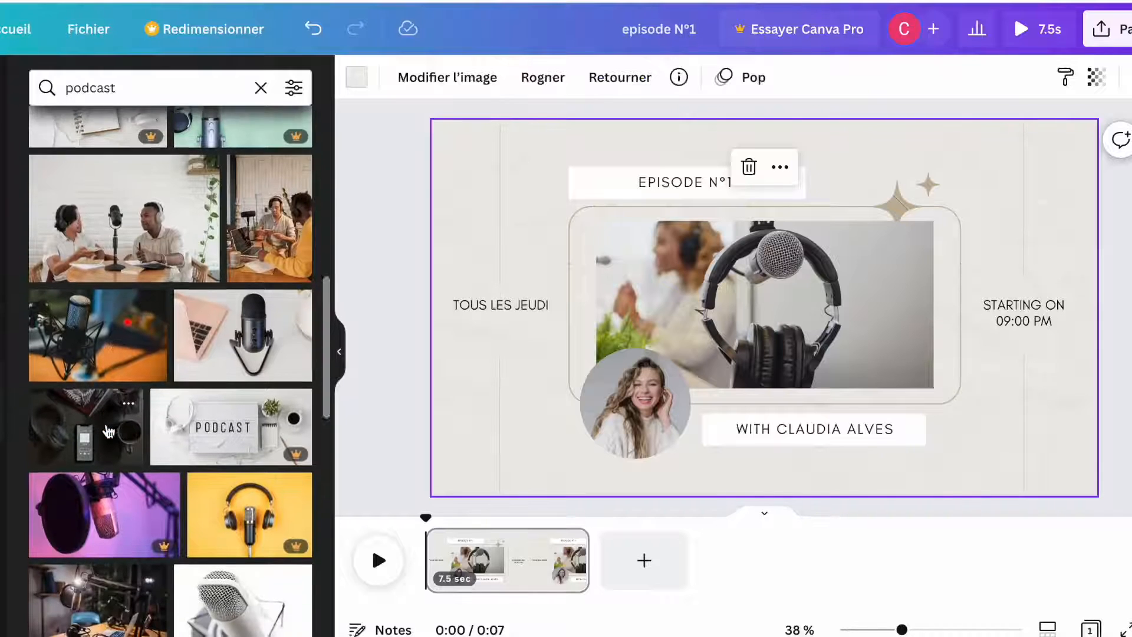
pyautogui.scroll(-5, 108, 432)
pyautogui.press('Delete')
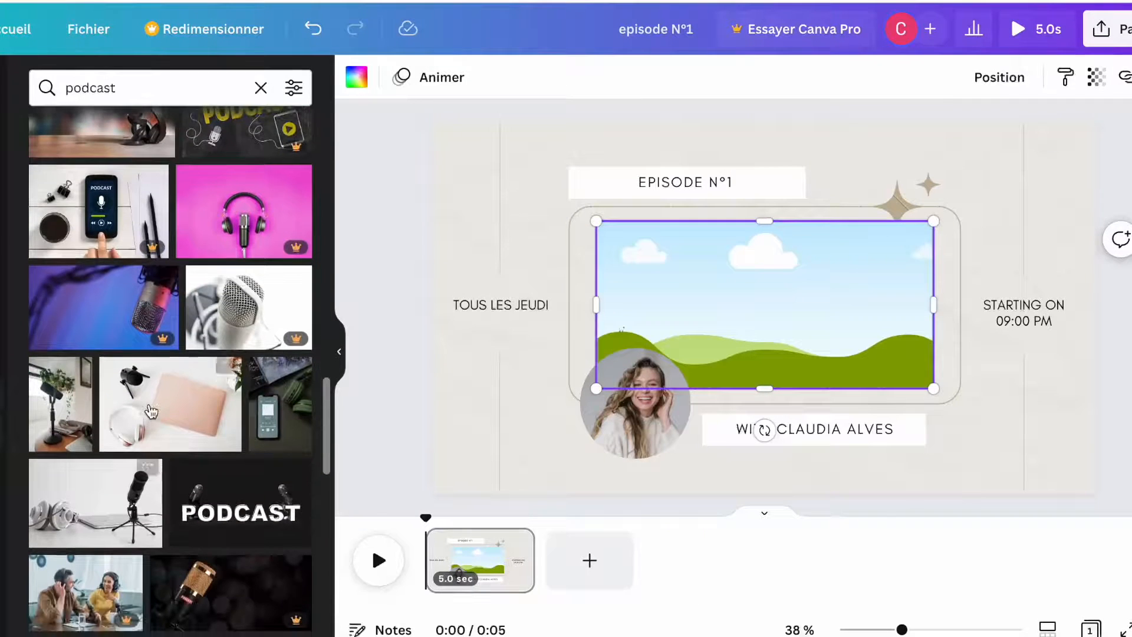
pyautogui.moveTo(152, 411); pyautogui.dragTo(608, 446)
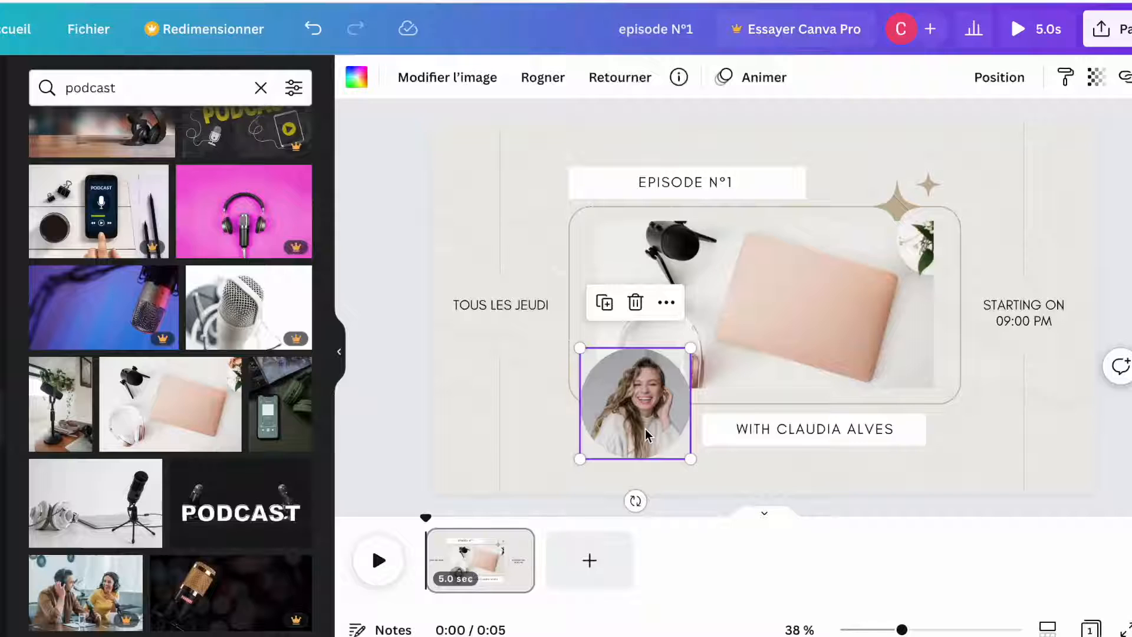
# Step: Change the host name to the new presenter's name and give the background a dark colour
pyautogui.doubleClick(905, 439)
pyautogui.write('FLORENCE')
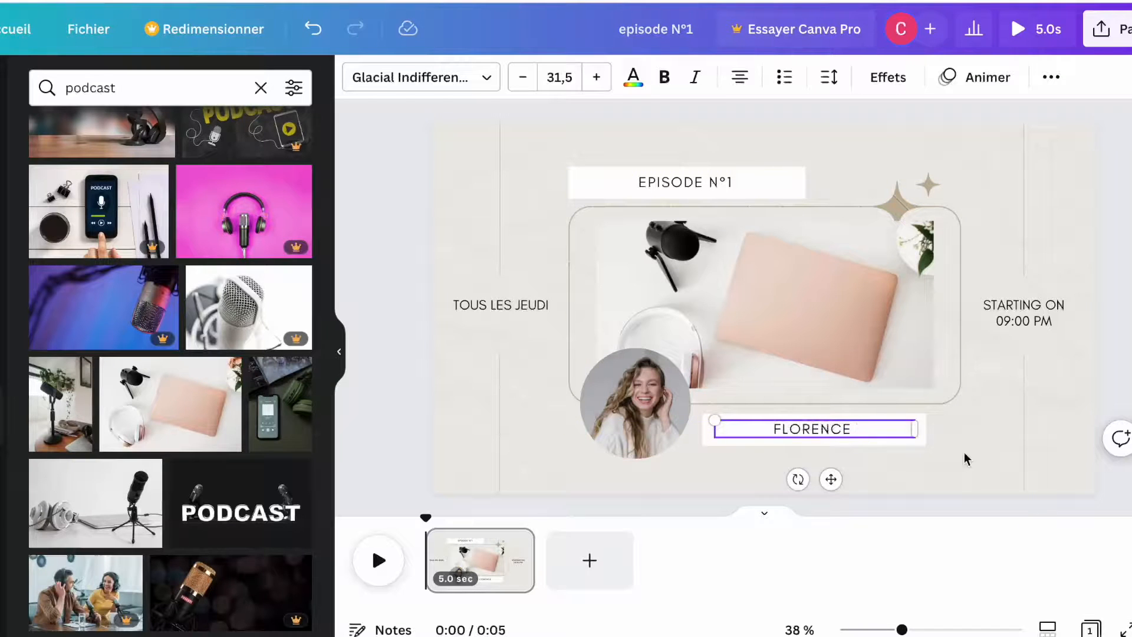
pyautogui.click(458, 240)
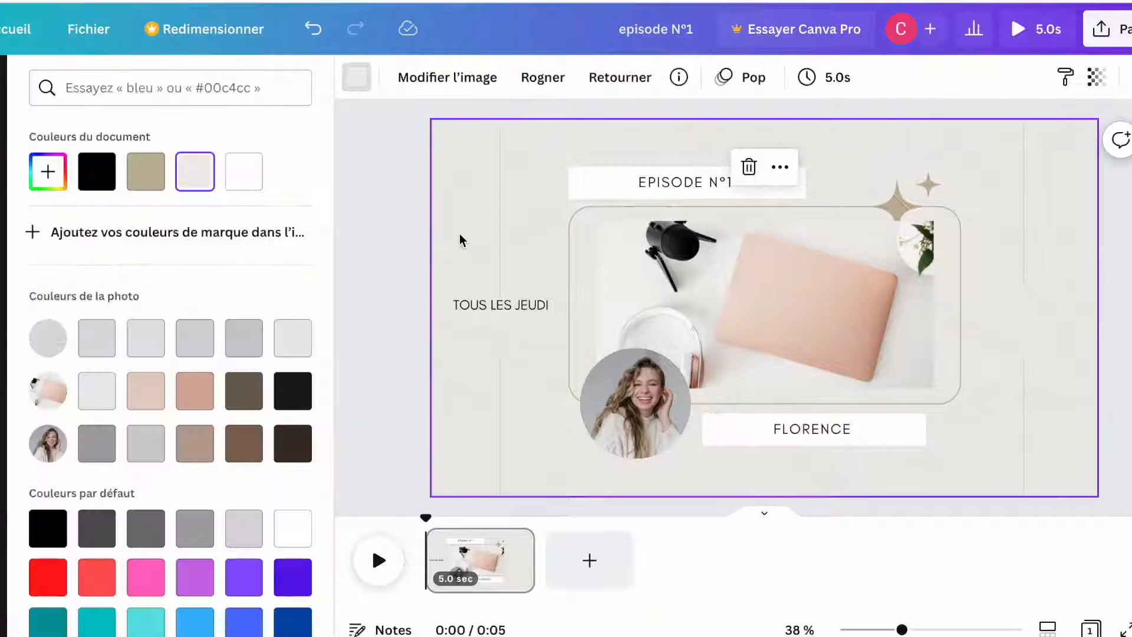
pyautogui.scroll(-1, 203, 489)
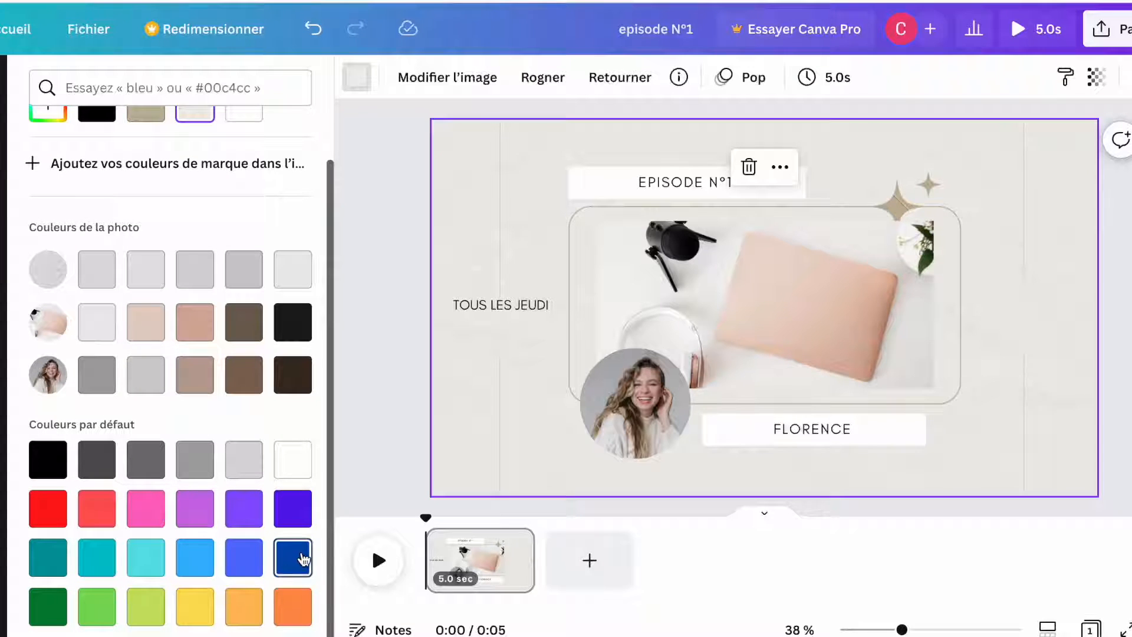
pyautogui.click(301, 557)
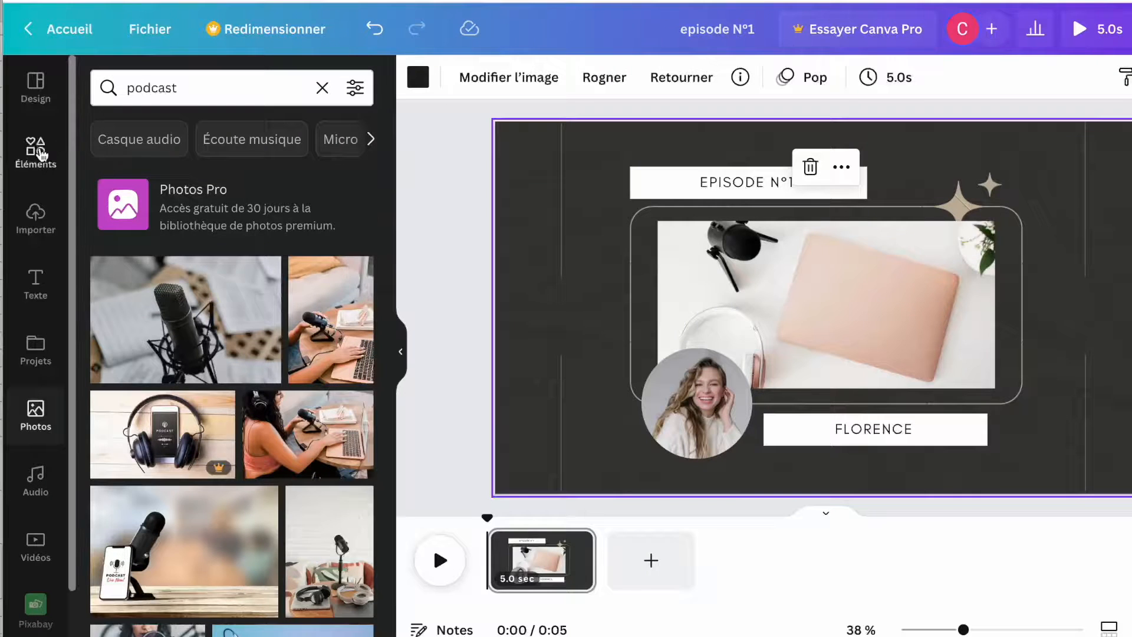
# Step: Search Elements for 'sound wave' and filter the results to animated graphics
pyautogui.click(40, 155)
pyautogui.click(193, 88)
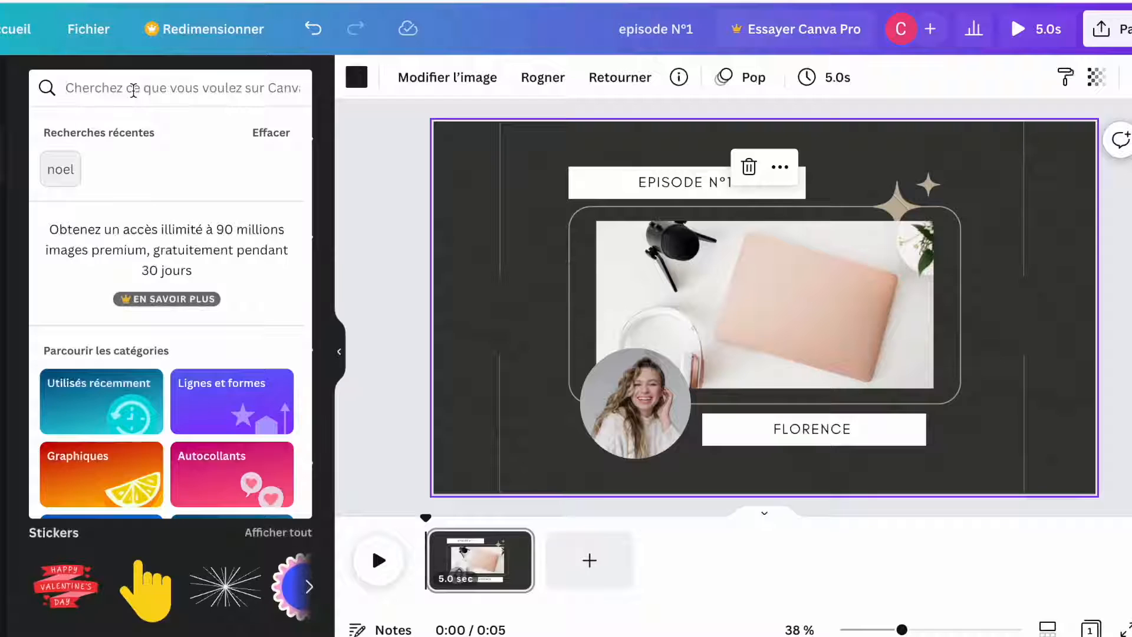
pyautogui.write('sound wave')
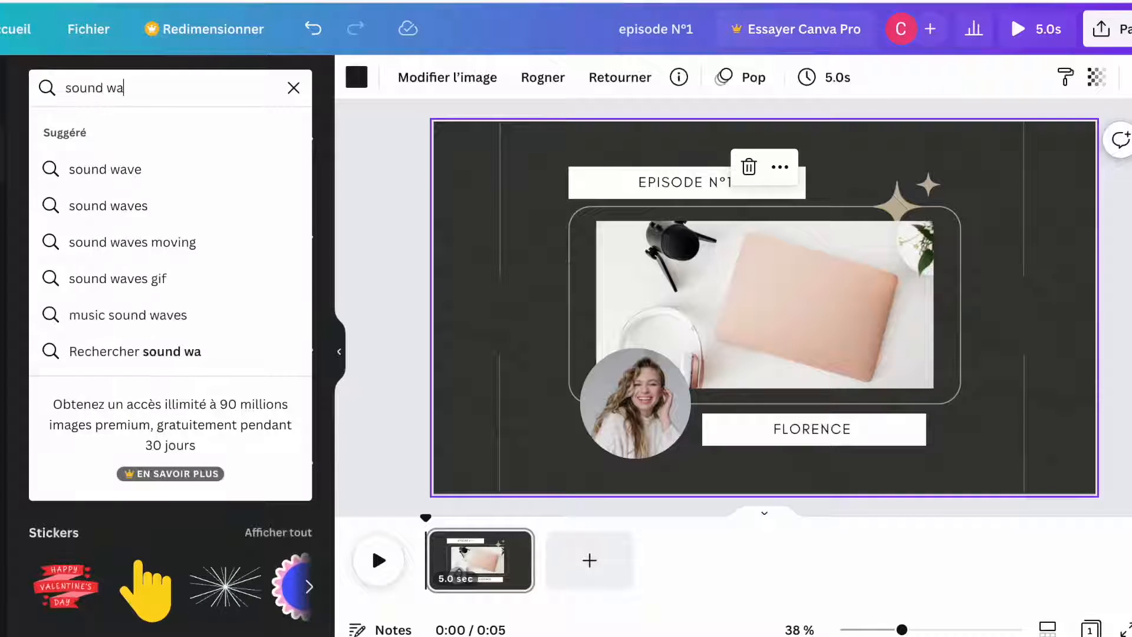
pyautogui.press('Return')
pyautogui.click(67, 232)
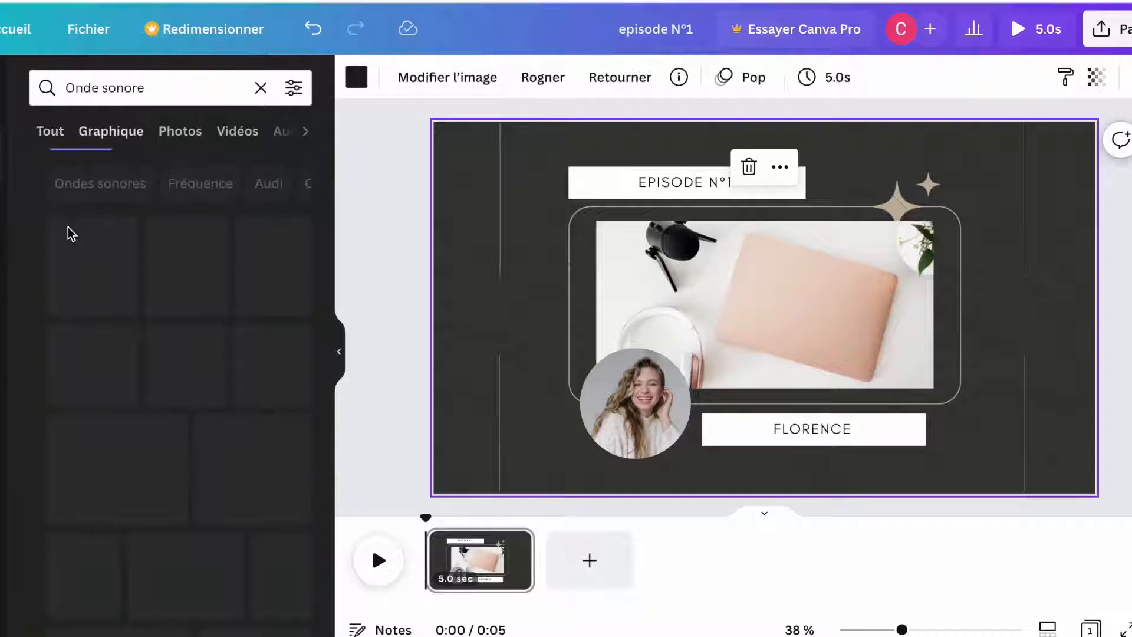
pyautogui.click(294, 89)
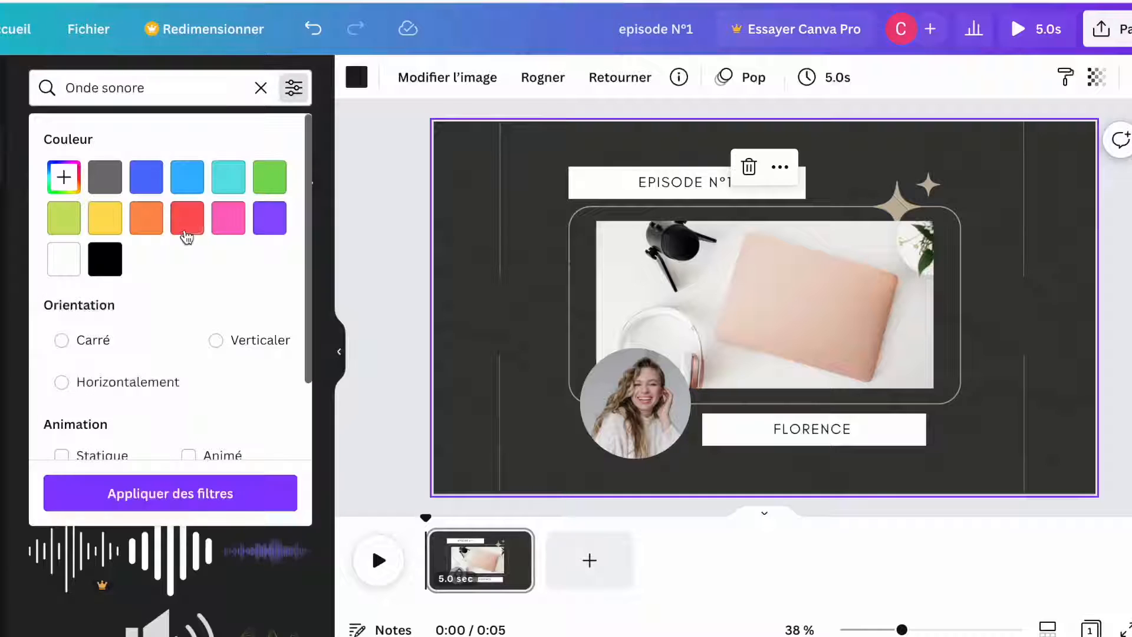
pyautogui.scroll(-1, 157, 321)
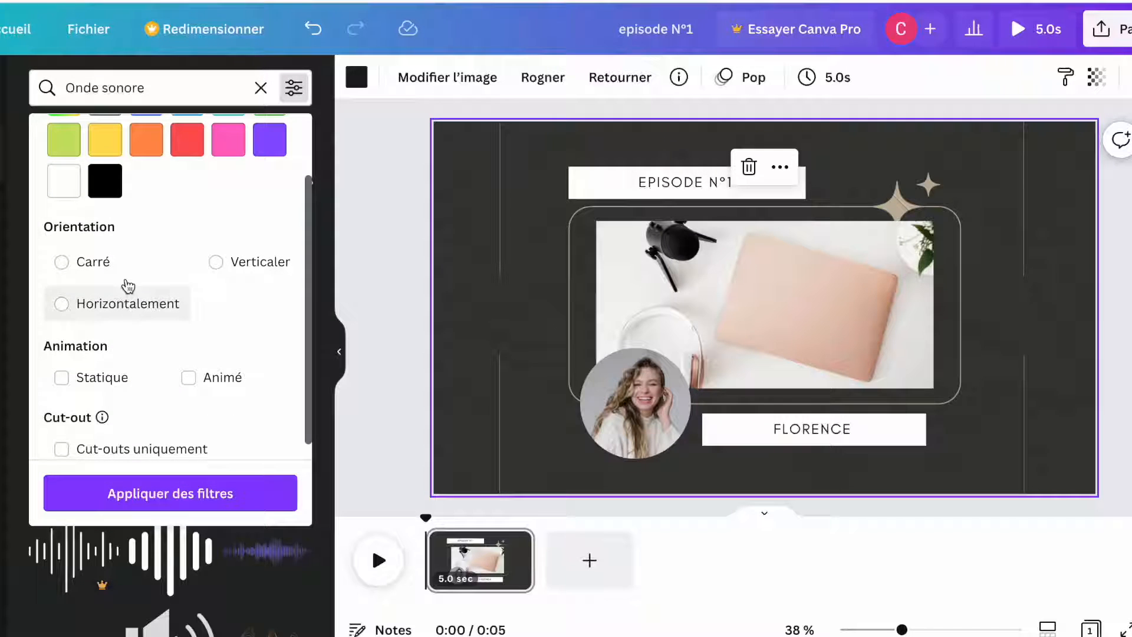
pyautogui.click(188, 384)
pyautogui.click(170, 493)
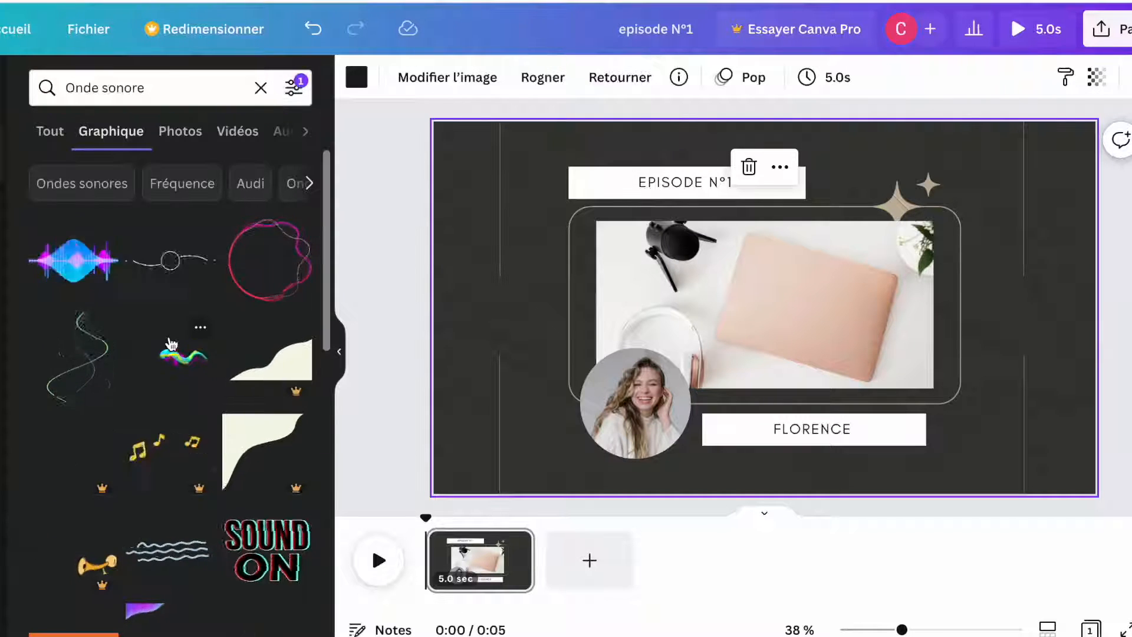
# Step: Add the white waveform and position the central photo between the sound waves
pyautogui.hscroll(2, 200, 186)
pyautogui.hscroll(2, 217, 192)
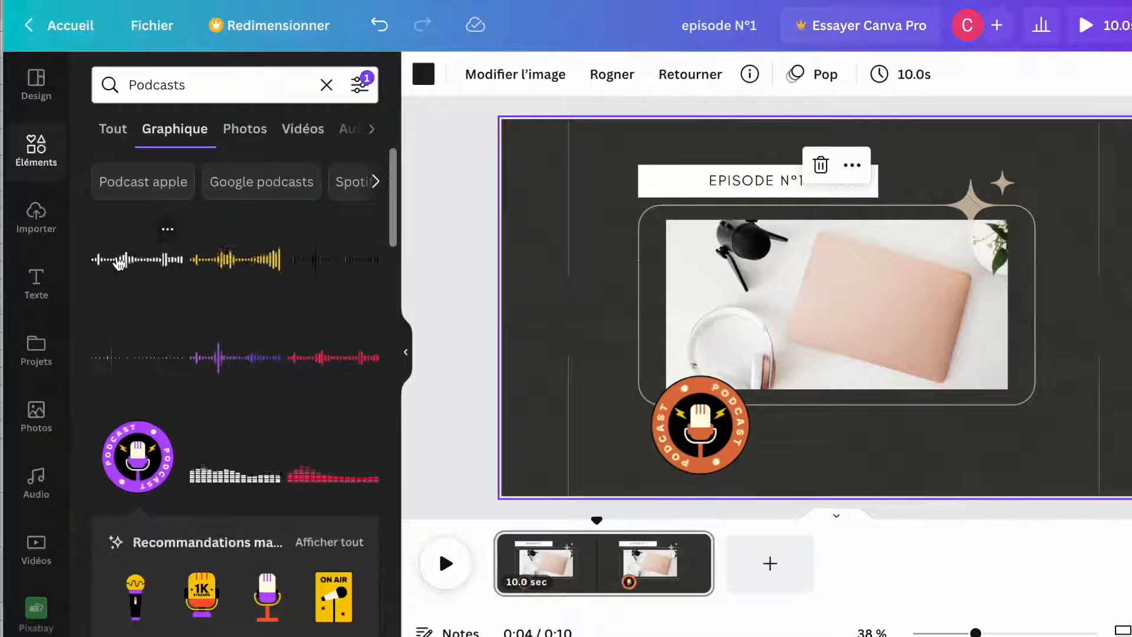
pyautogui.click(118, 259)
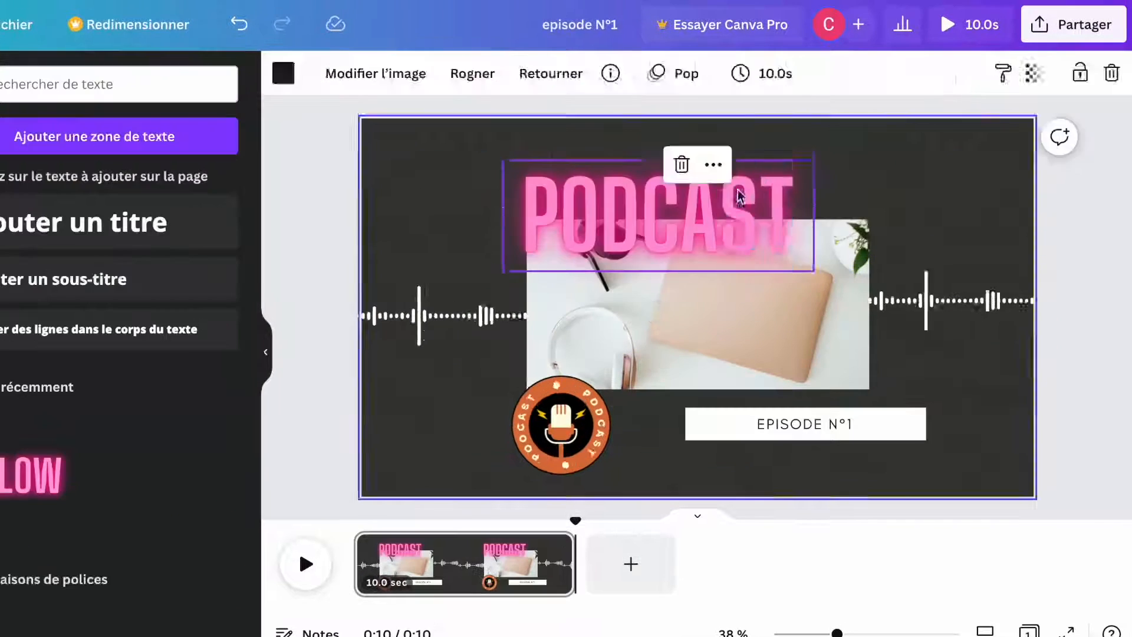
pyautogui.moveTo(697, 294); pyautogui.dragTo(694, 304)
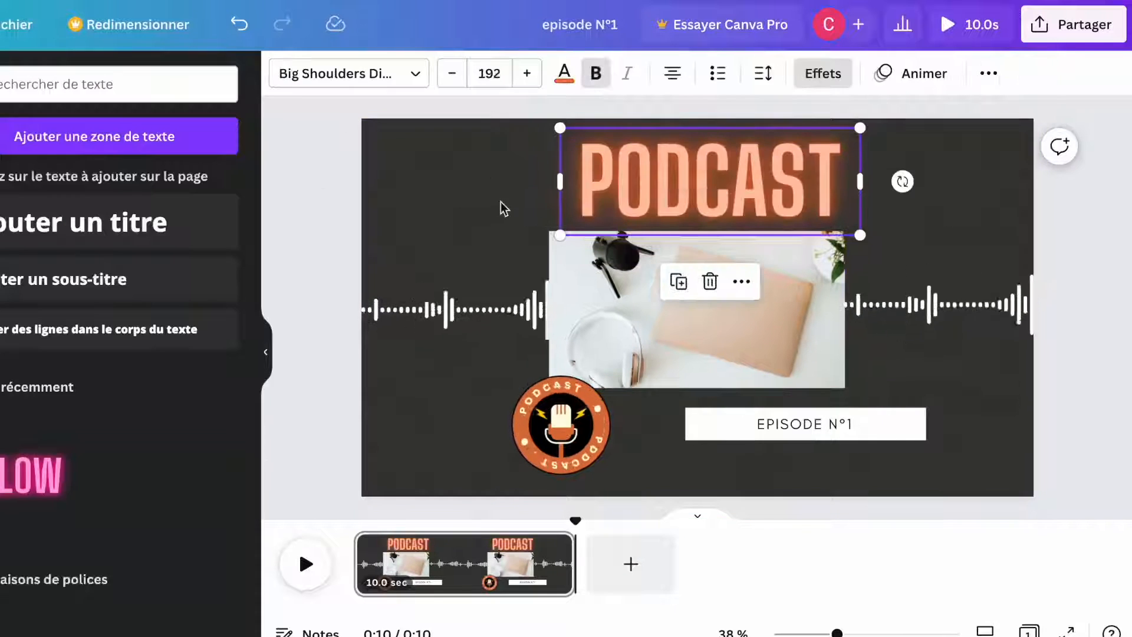
# Step: Replace the near-black background with a custom grey-green (#92998B)
pyautogui.click(422, 194)
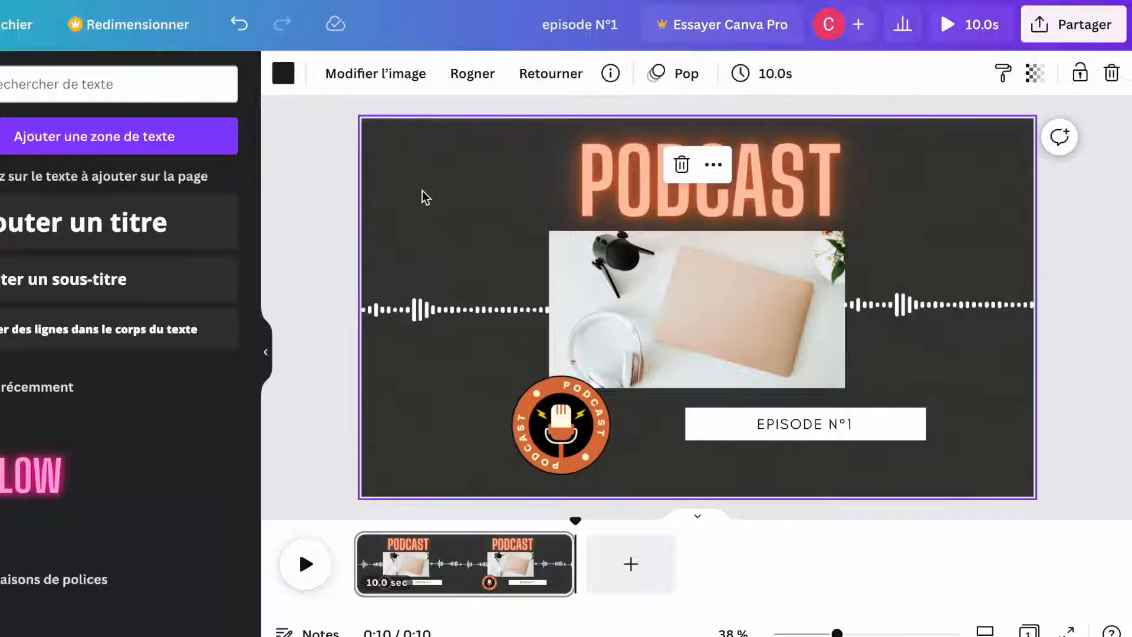
pyautogui.click(283, 73)
pyautogui.click(62, 280)
pyautogui.moveTo(62, 280); pyautogui.dragTo(17, 250)
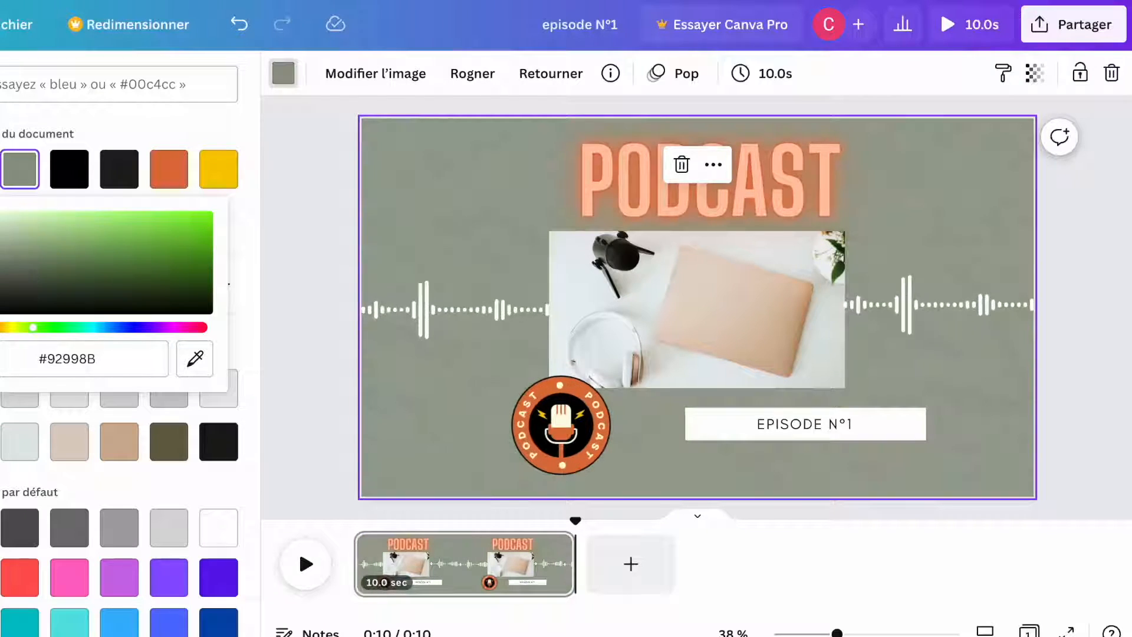
pyautogui.click(513, 313)
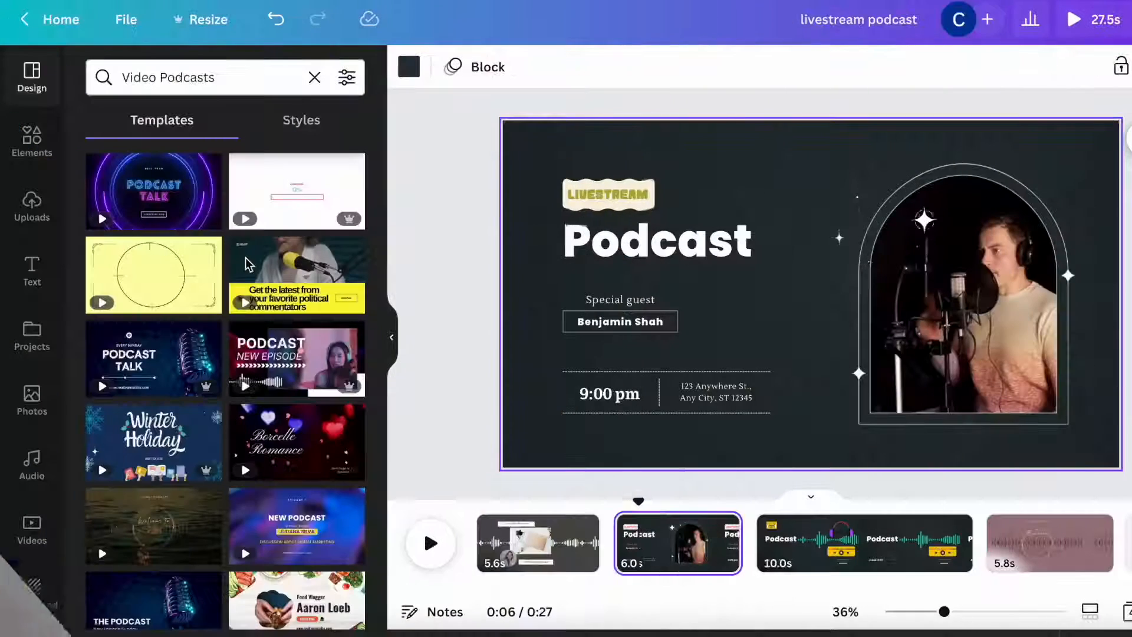
# Step: View pages 3 and 4 of the livestream podcast example design
pyautogui.scroll(-15, 248, 263)
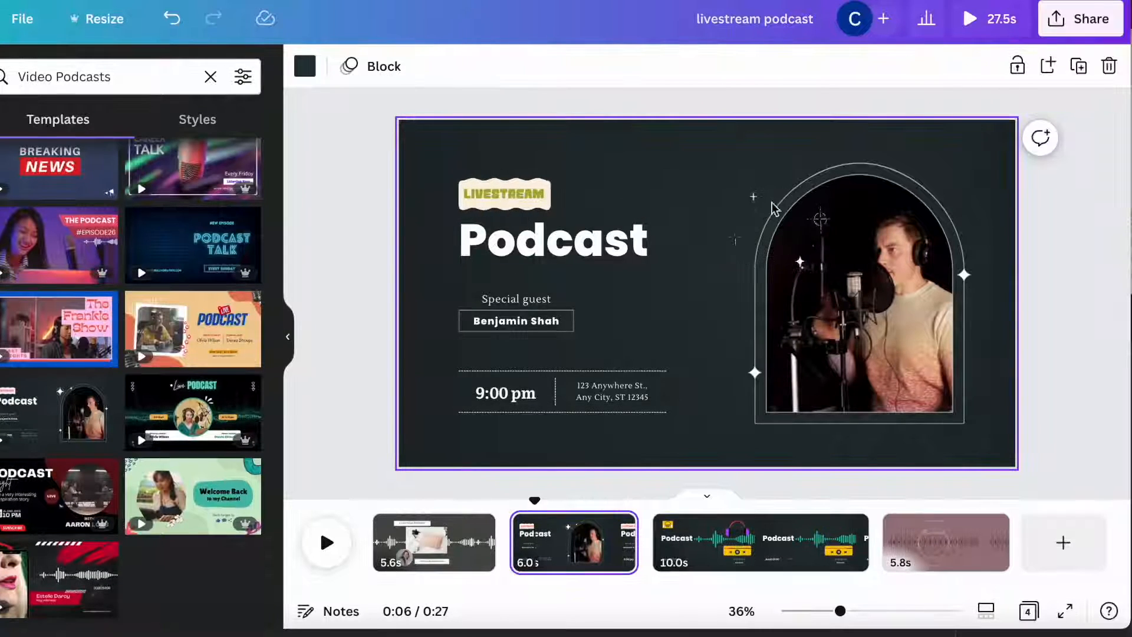
pyautogui.click(800, 543)
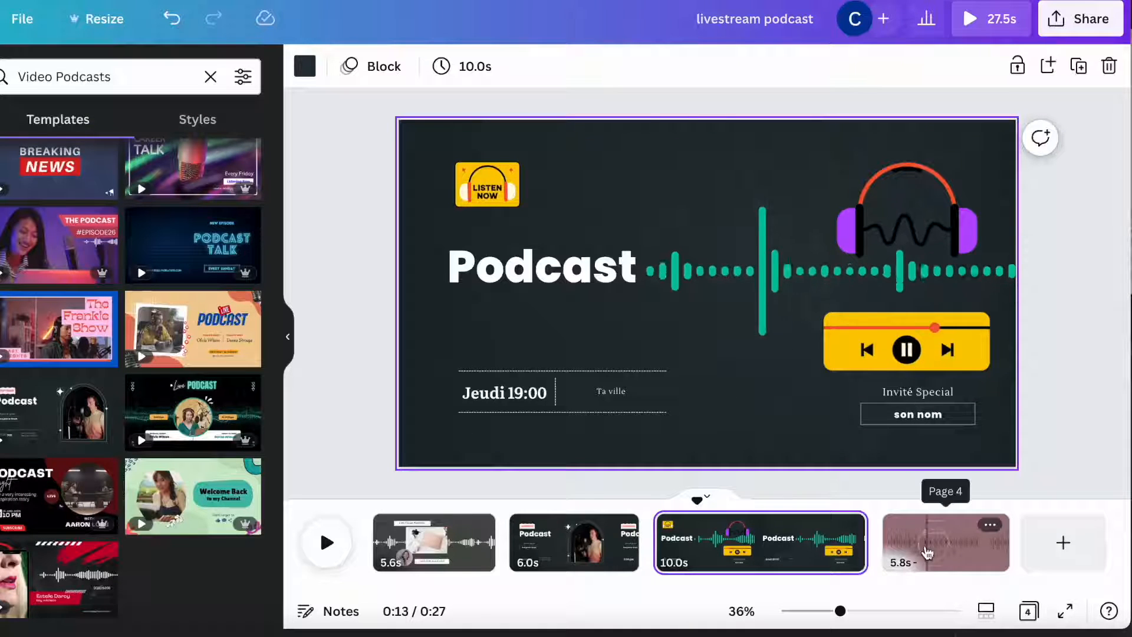
pyautogui.click(927, 551)
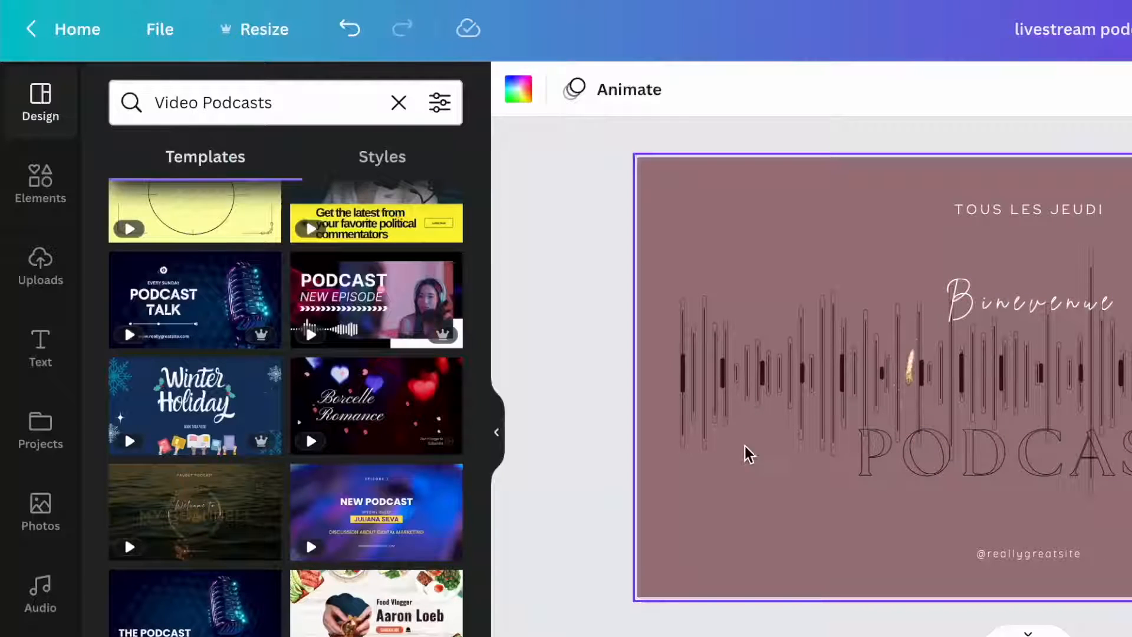
# Step: Inspect the sound waves stock video and shift the mauve background rectangle
pyautogui.scroll(-3, 35, 507)
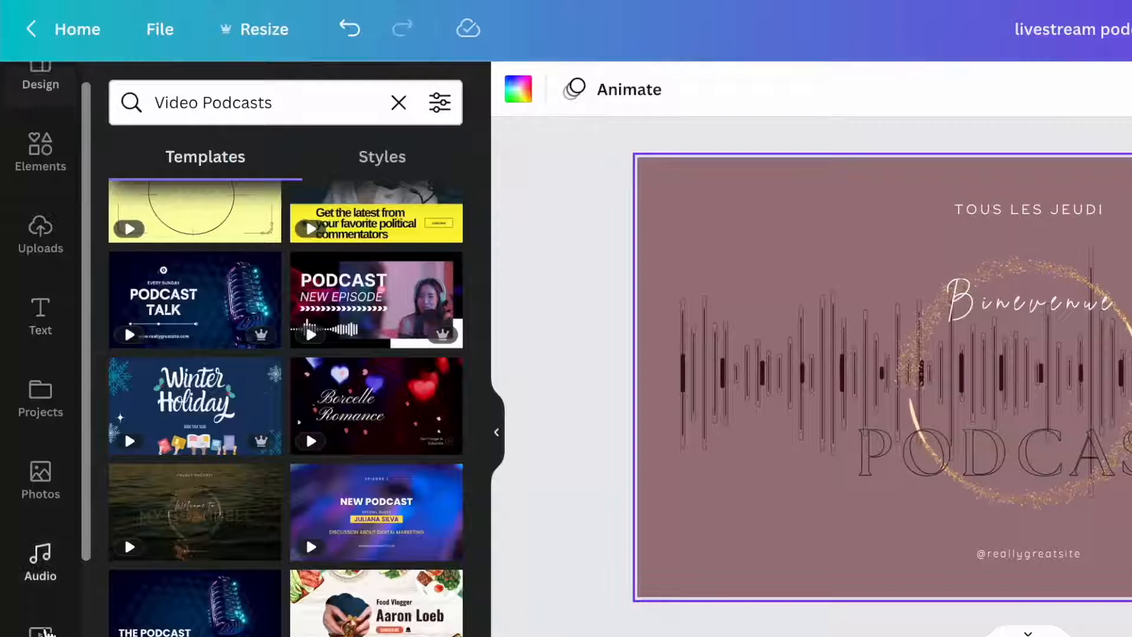
pyautogui.click(33, 505)
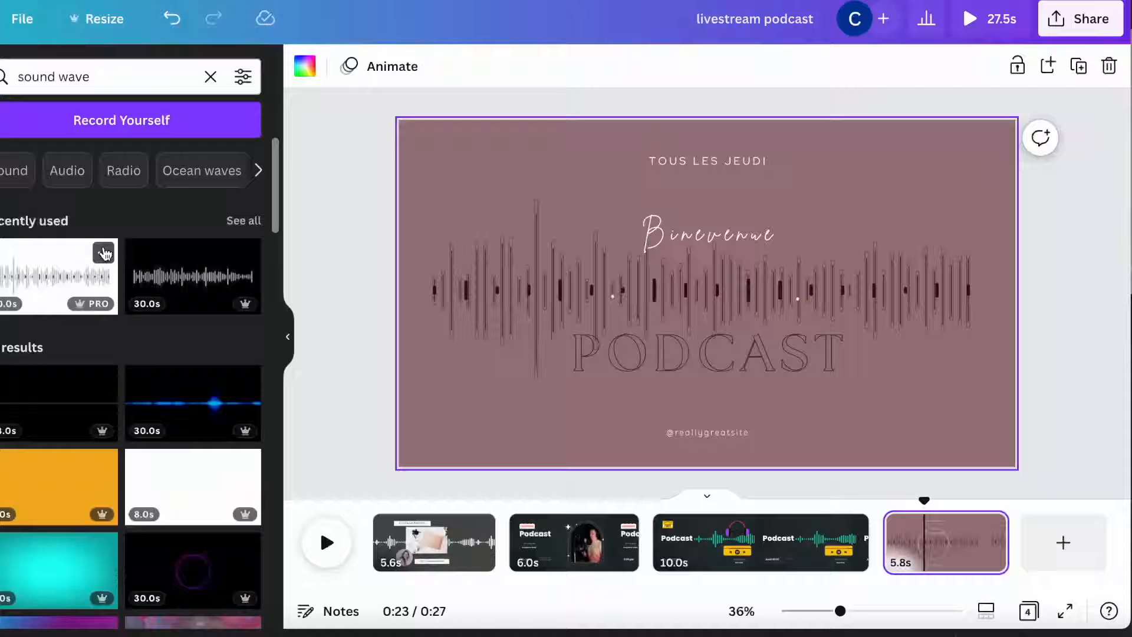
pyautogui.click(268, 324)
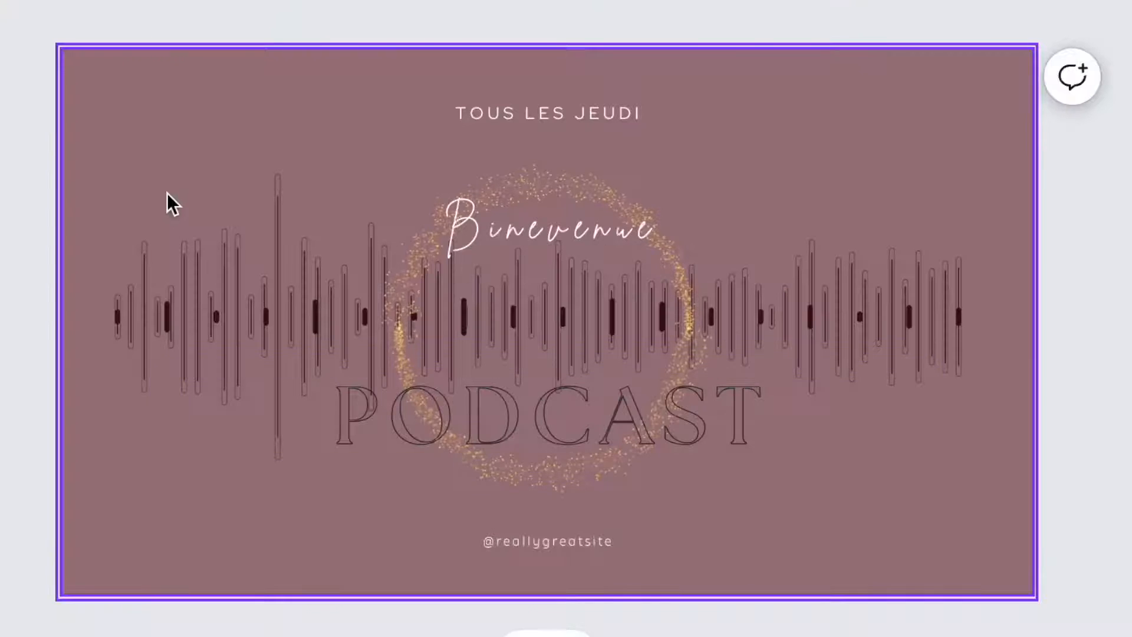
pyautogui.moveTo(199, 165); pyautogui.dragTo(157, 165)
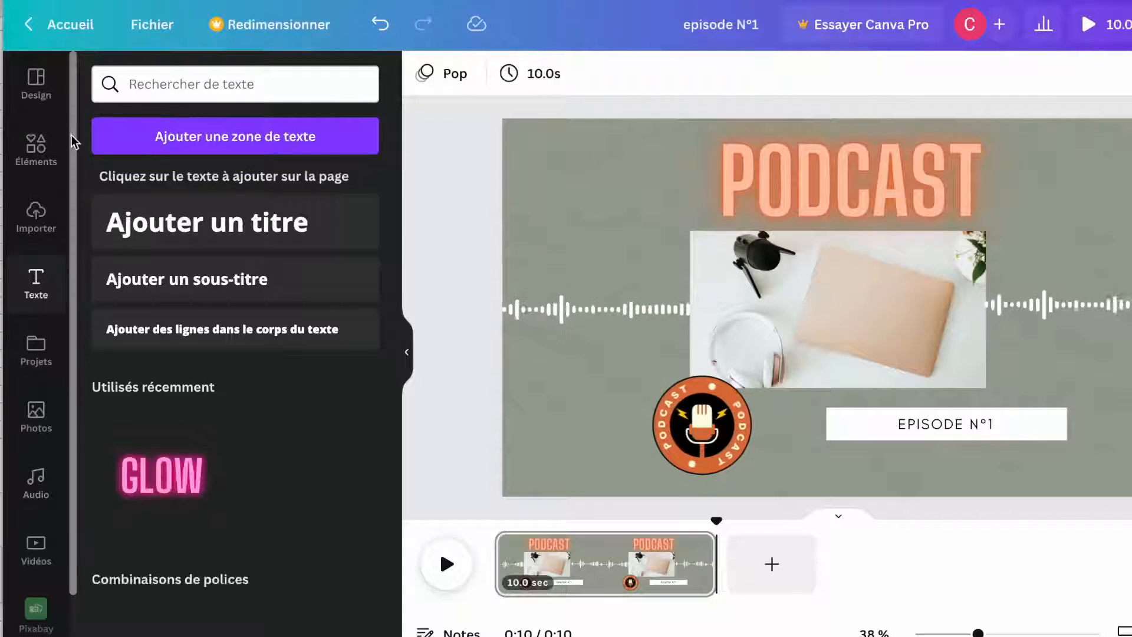
# Step: Add the uploaded voice recording to the timeline as an audio track
pyautogui.click(38, 220)
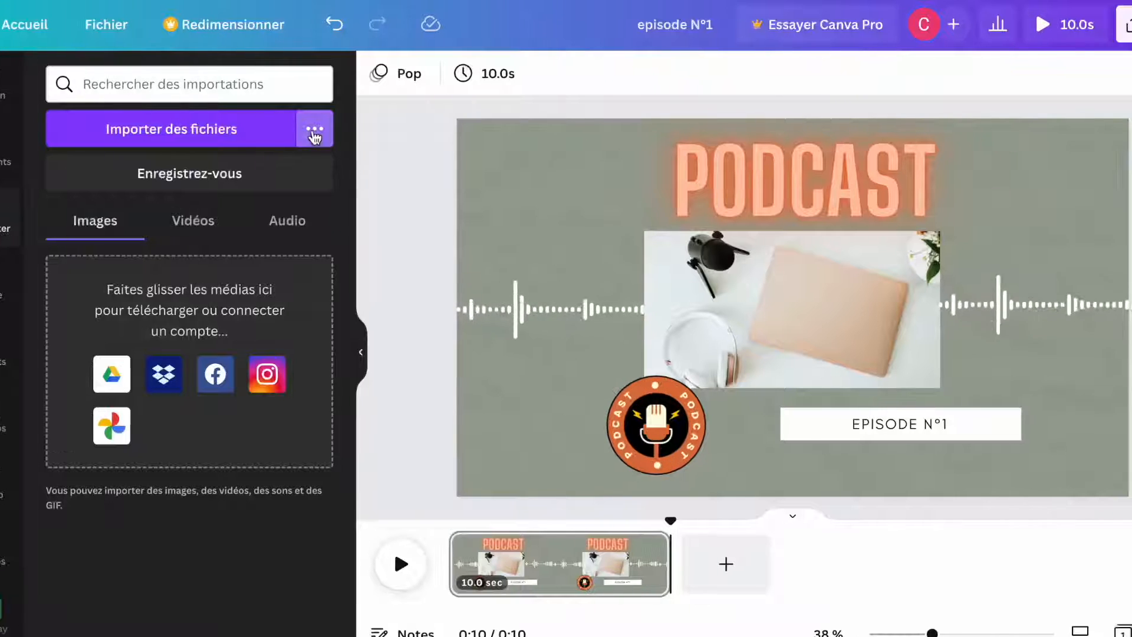
pyautogui.click(314, 136)
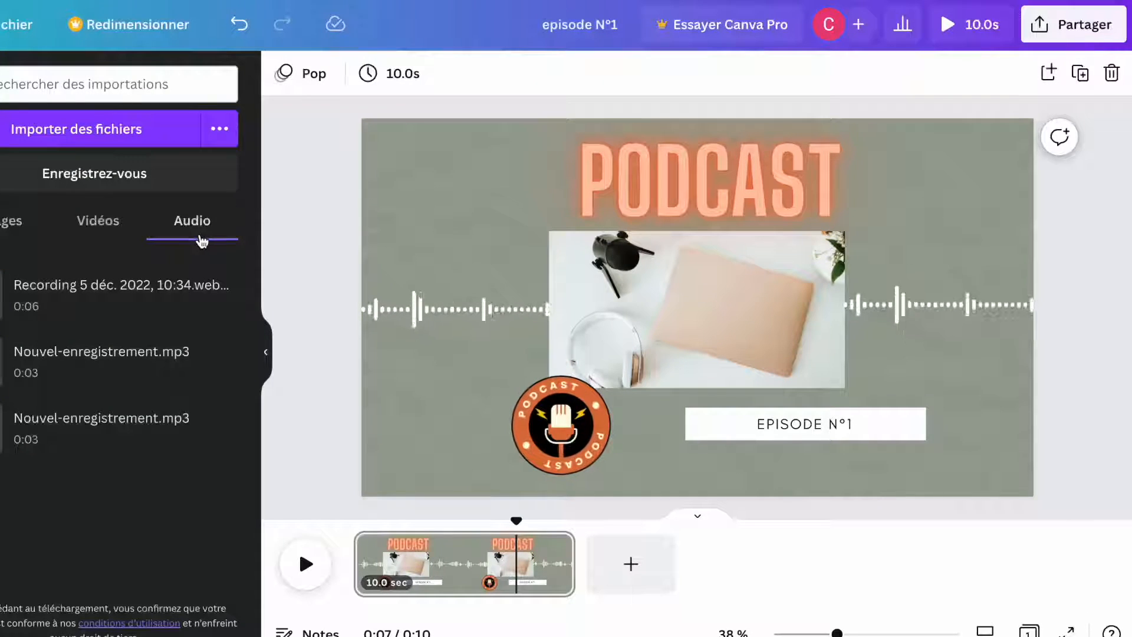
pyautogui.moveTo(45, 302); pyautogui.dragTo(373, 581)
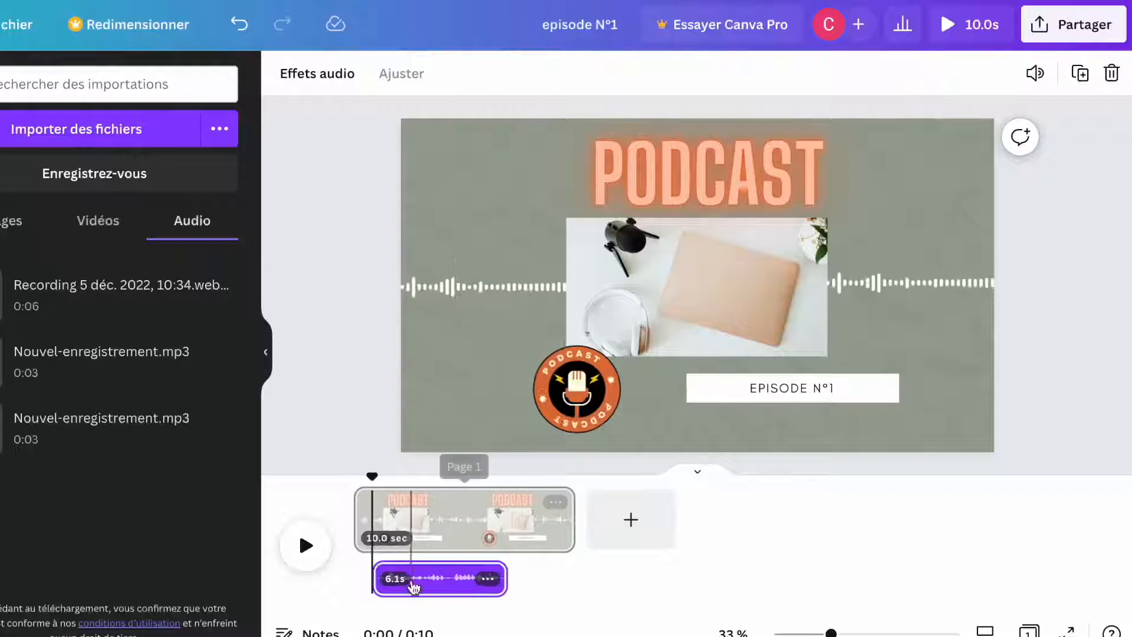
# Step: Trim the page duration from 10 to about 7 seconds
pyautogui.click(389, 504)
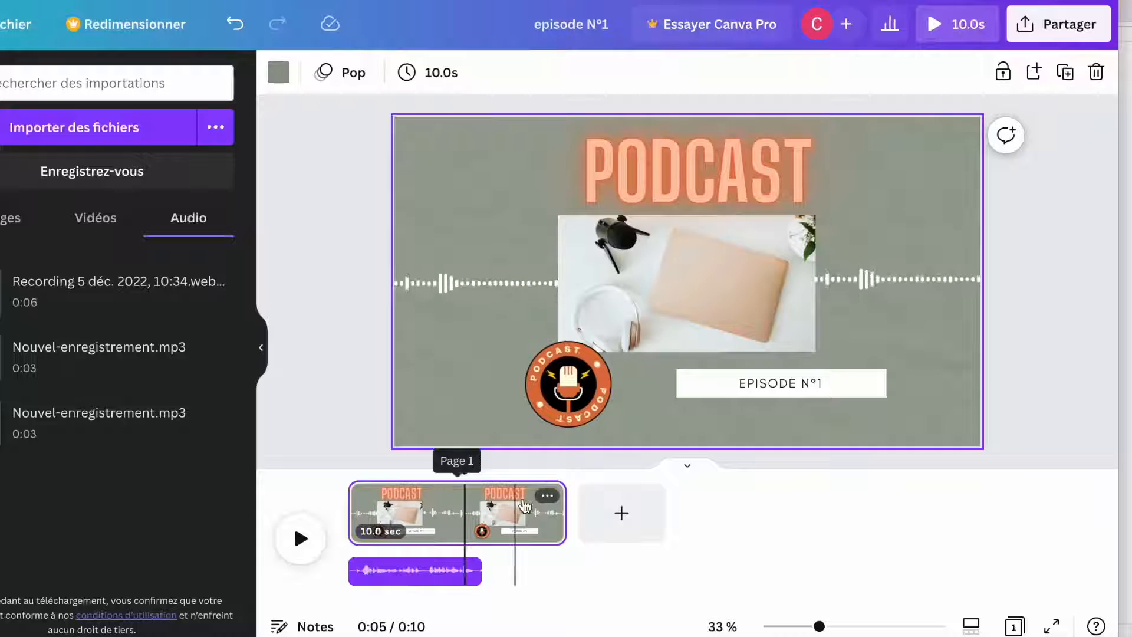
pyautogui.moveTo(563, 504); pyautogui.dragTo(501, 502)
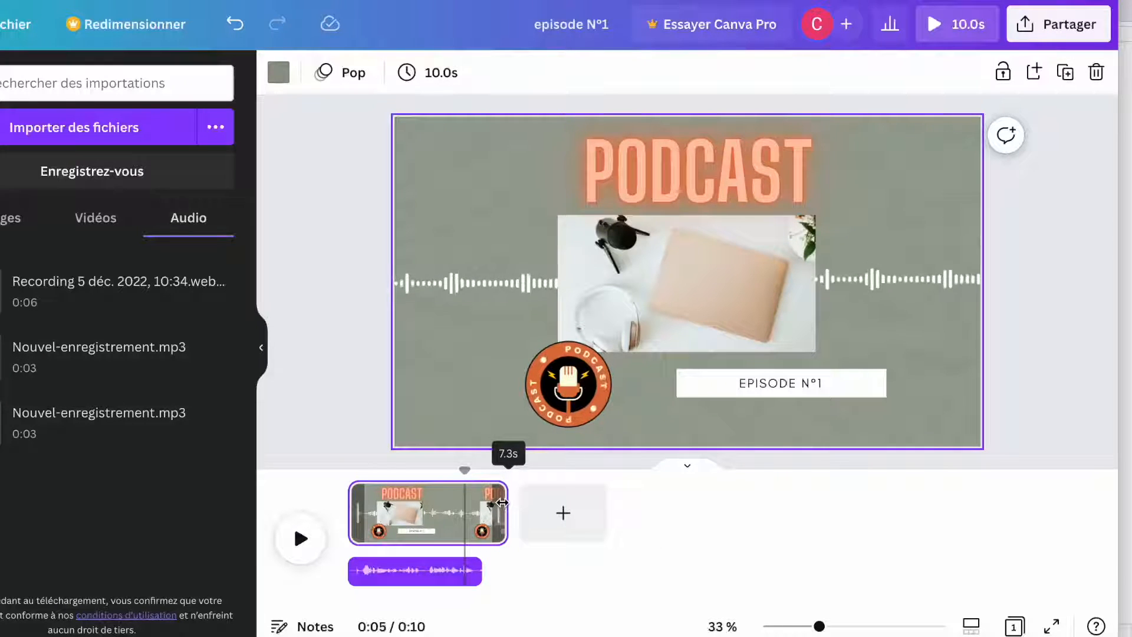
pyautogui.moveTo(501, 502); pyautogui.dragTo(496, 502)
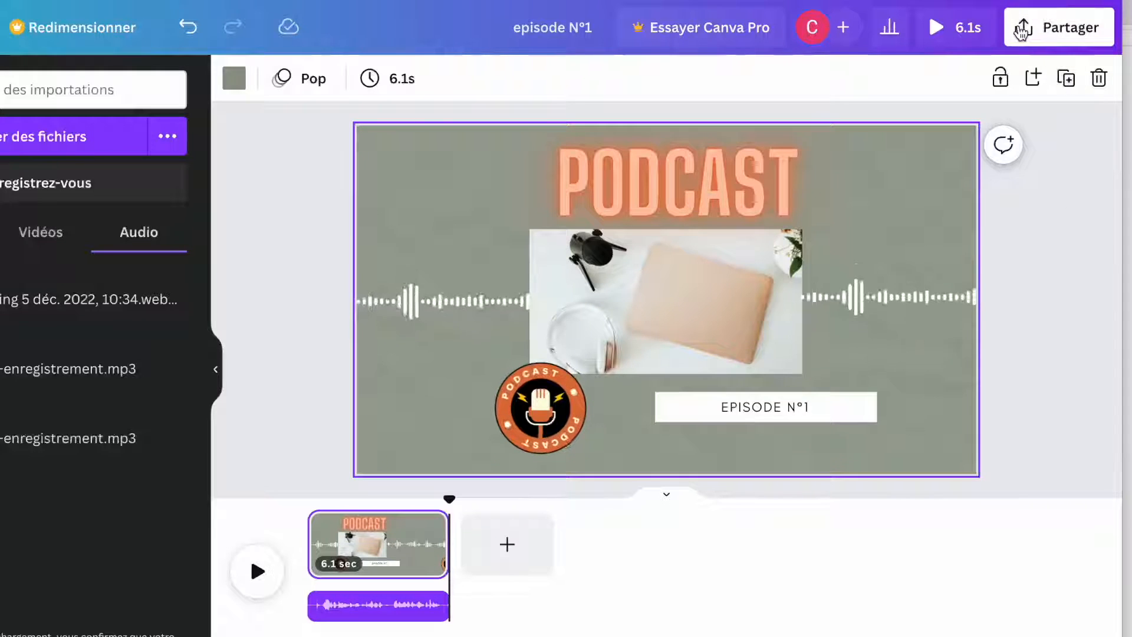
# Step: Open the Share download options and keep MP4 video as the file type
pyautogui.click(1021, 30)
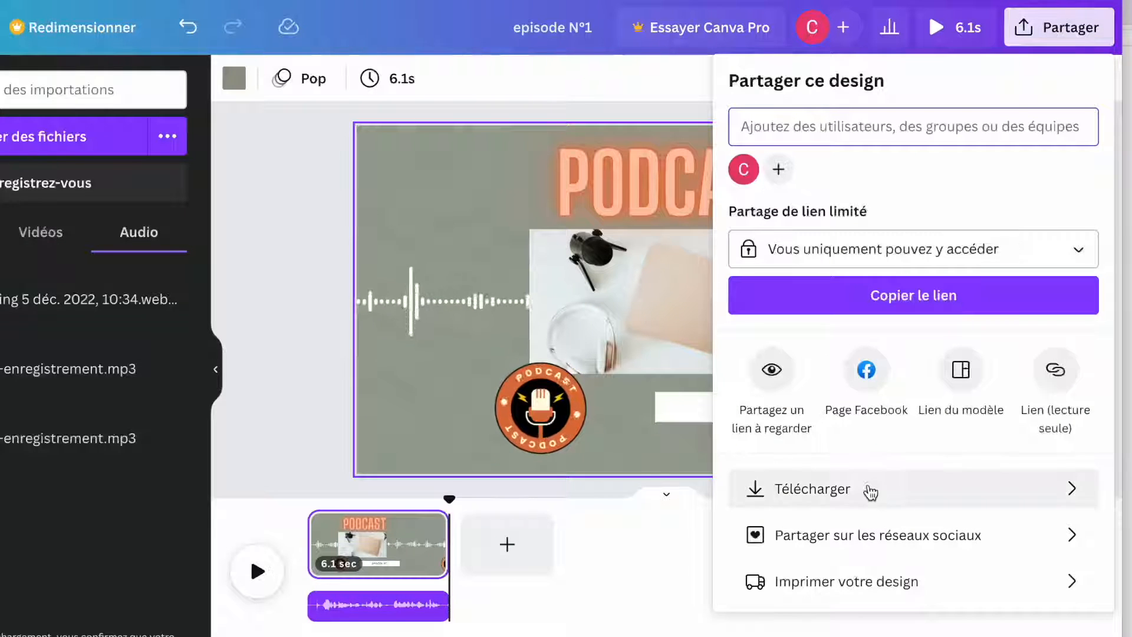
pyautogui.click(870, 491)
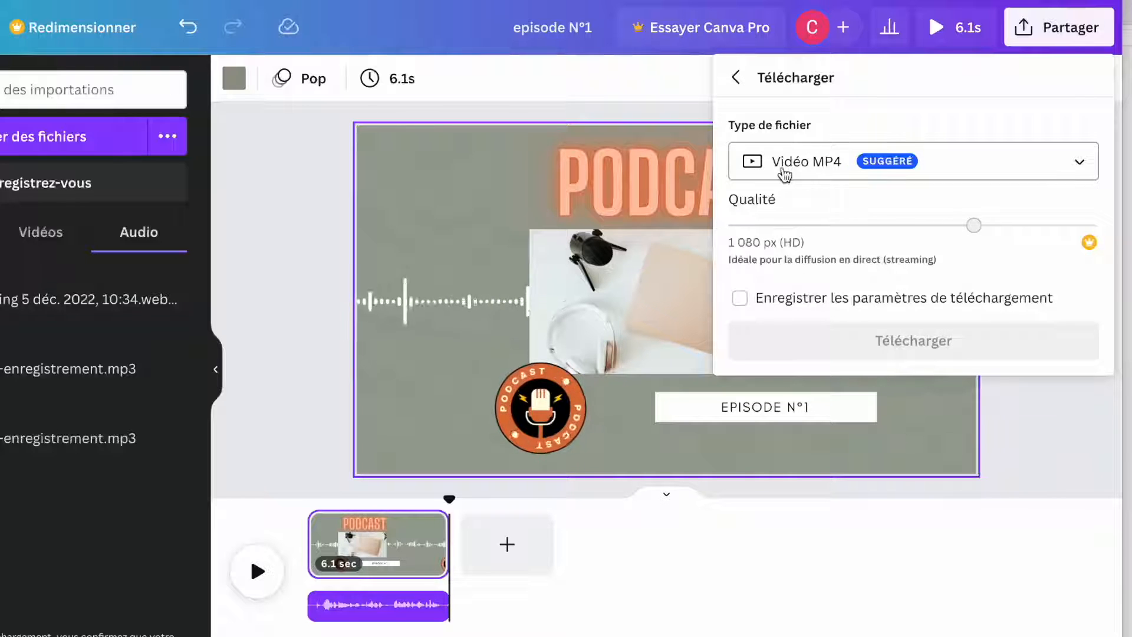
pyautogui.click(784, 171)
pyautogui.press('Escape')
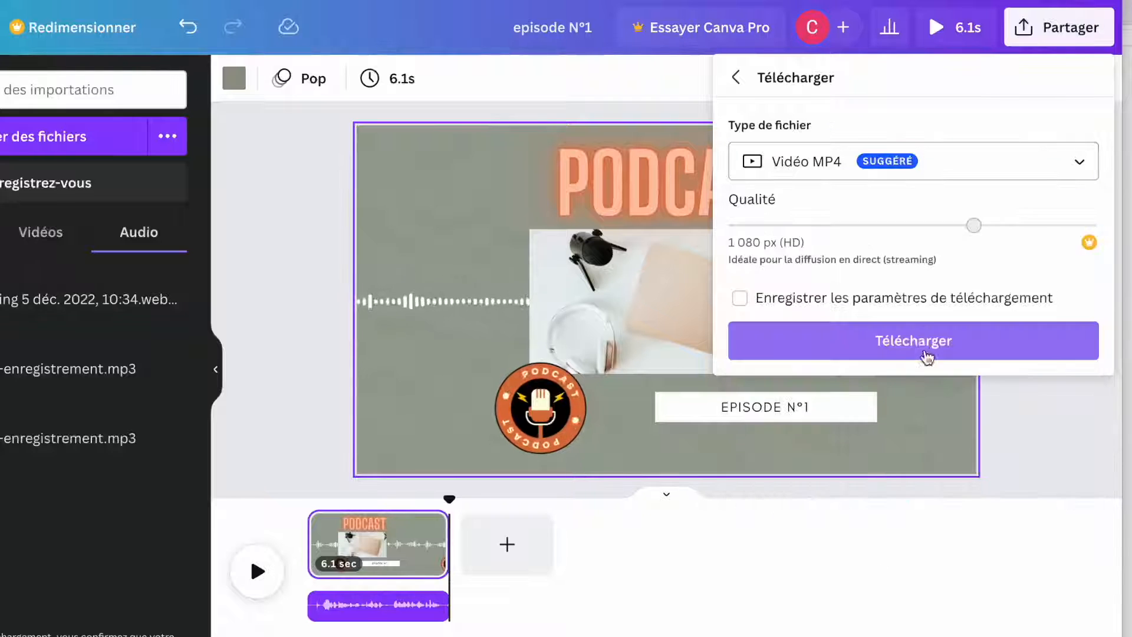
# Step: Download the video as MP4, then select the voice audio track
pyautogui.click(919, 344)
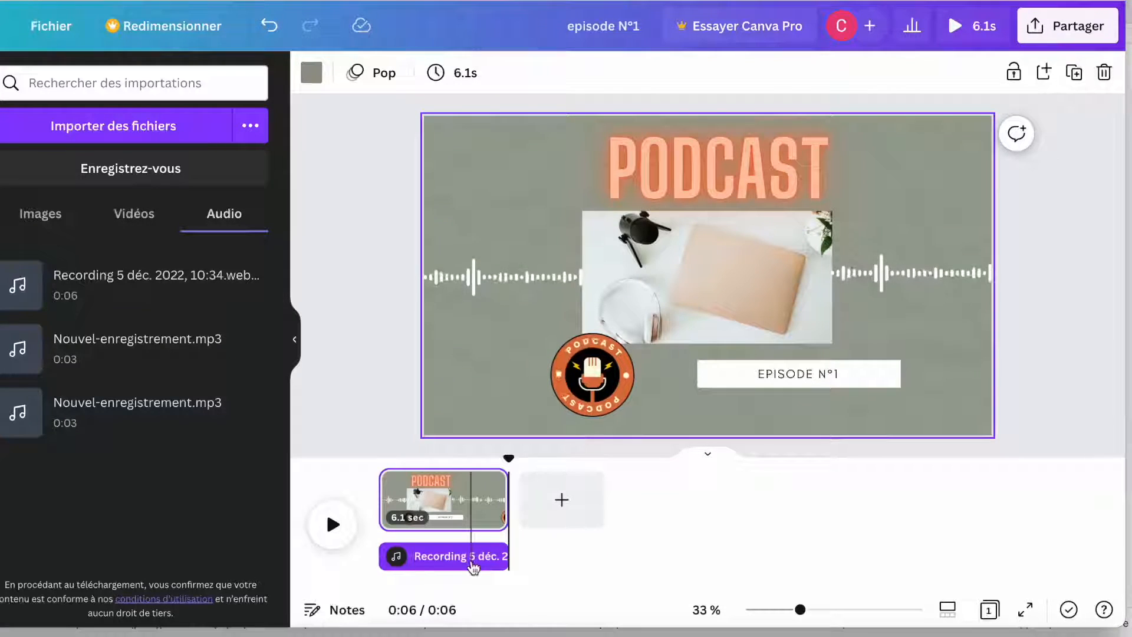
pyautogui.click(472, 561)
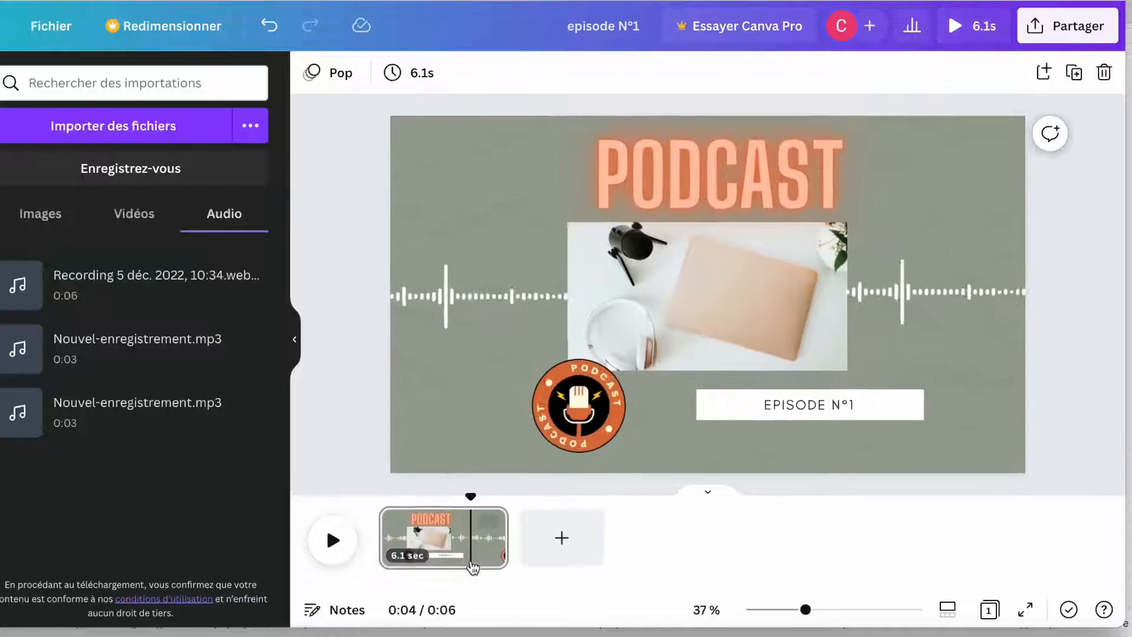